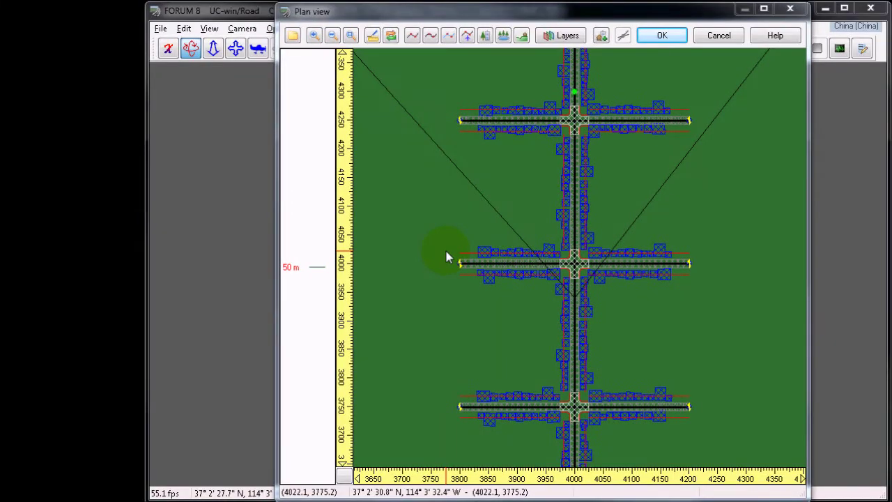
Step: Add a CHECKPOINT waypoint to Road 1 at 450 m, just above the middle intersection
right_click(576, 242)
mouse_move(584, 261)
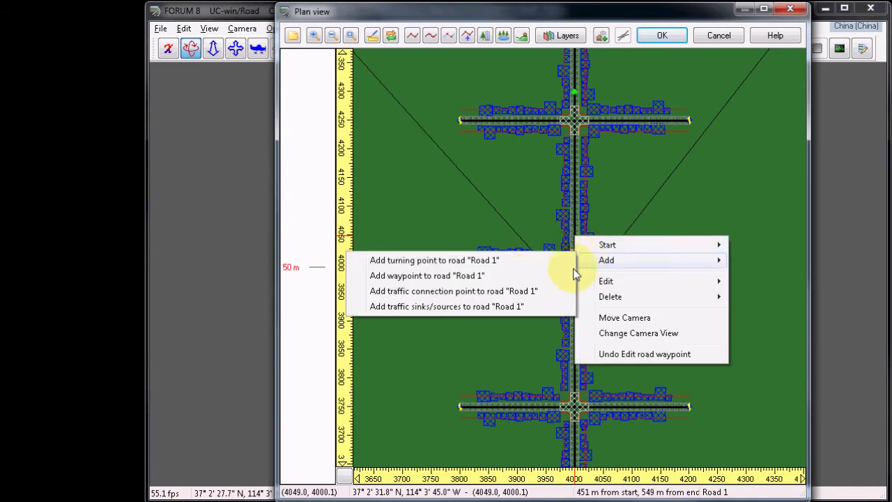
click(556, 276)
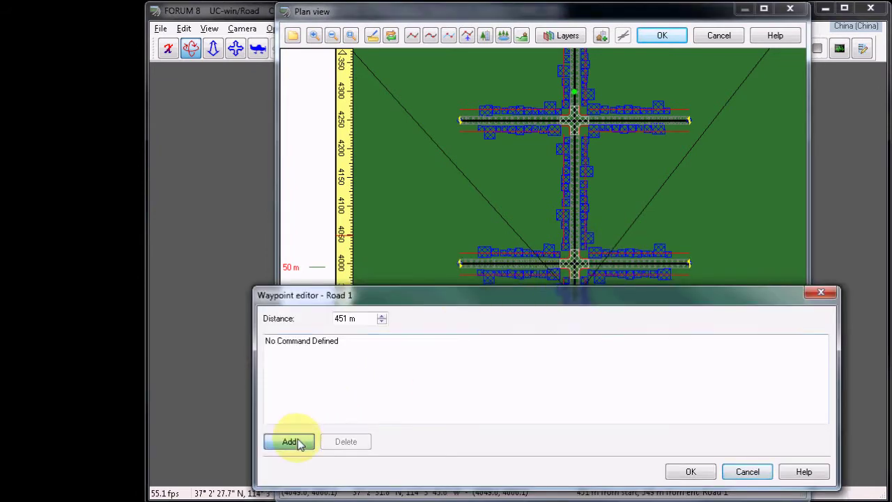
click(289, 441)
click(604, 351)
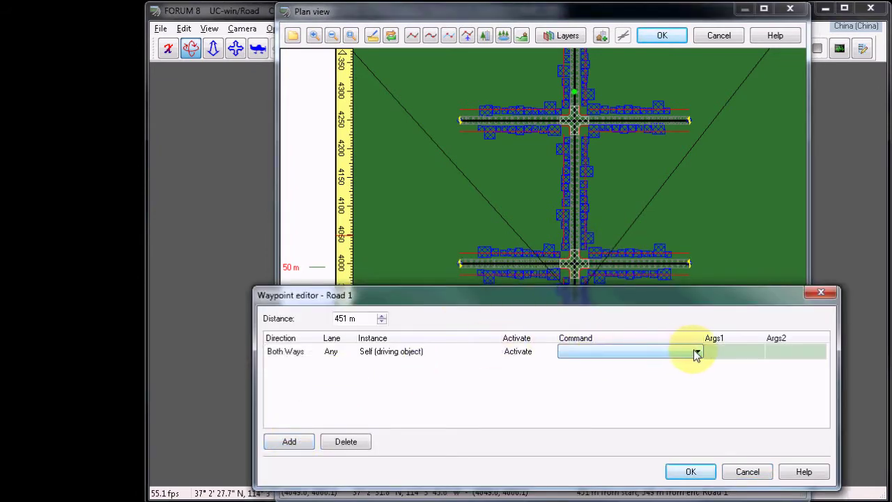
click(696, 352)
click(689, 432)
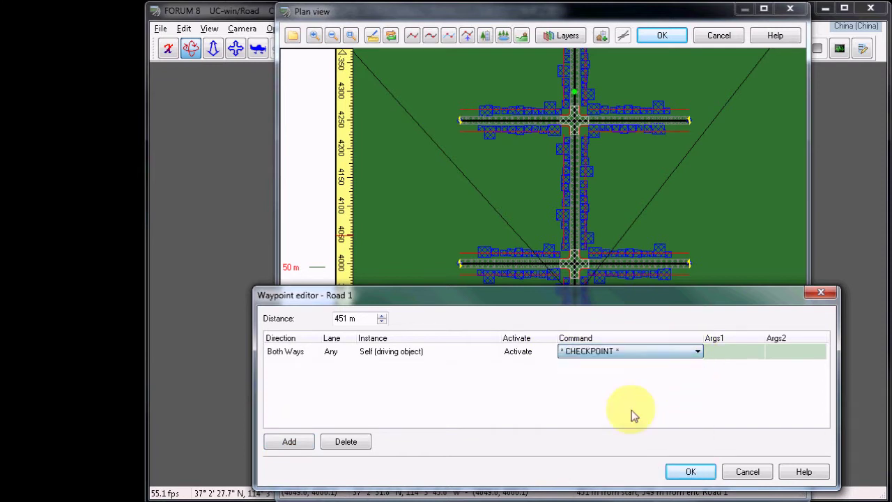
drag(375, 319, 278, 319)
text(45)
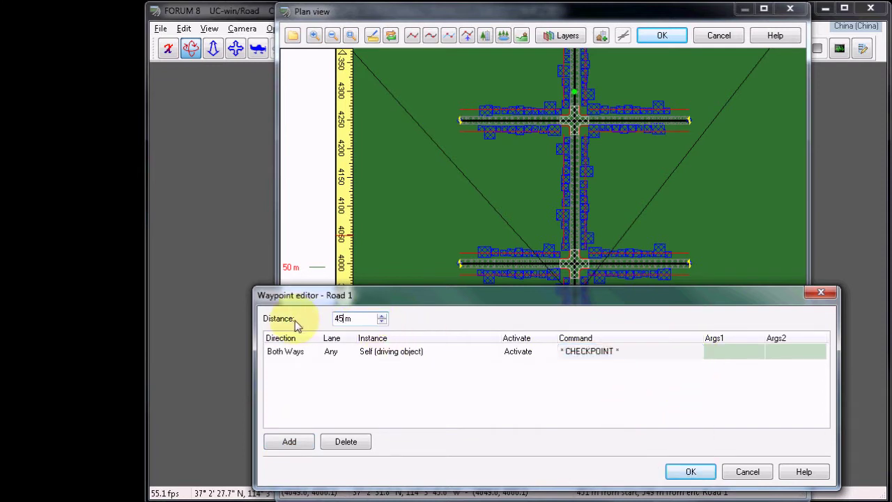
text(0)
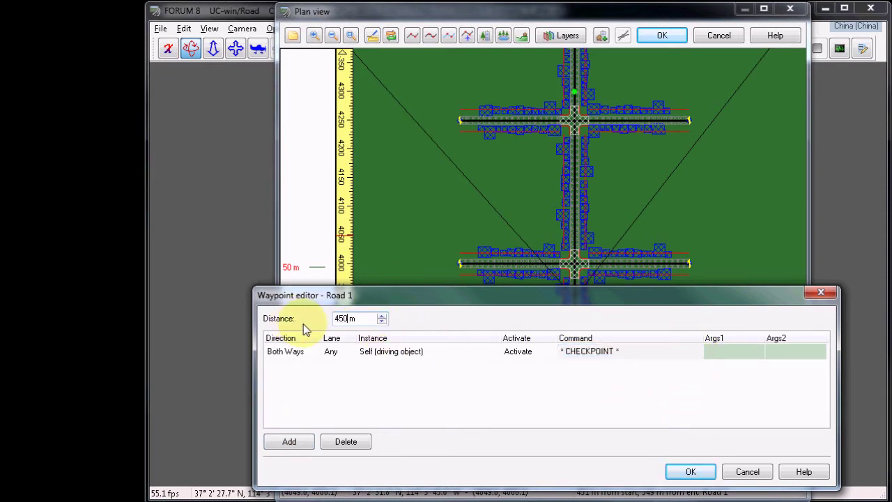
click(689, 472)
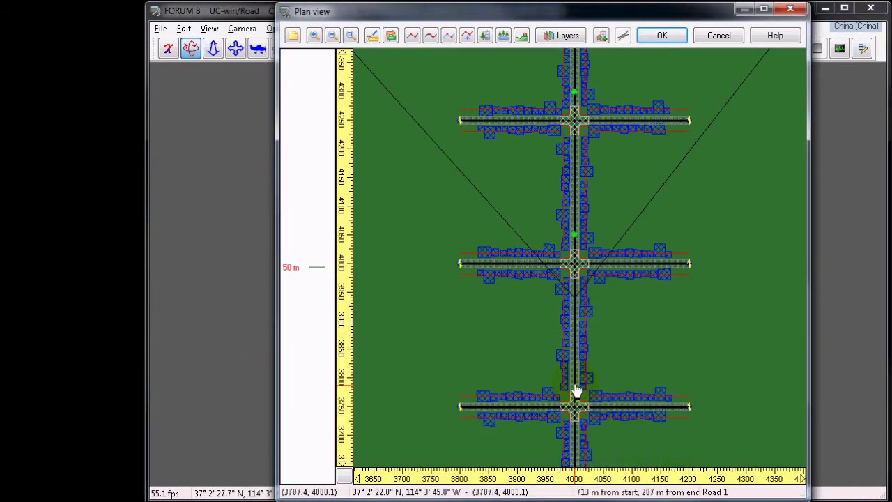
Step: Add a second CHECKPOINT waypoint to Road 1 at 700 m, above the bottom intersection
right_click(575, 380)
mouse_move(598, 408)
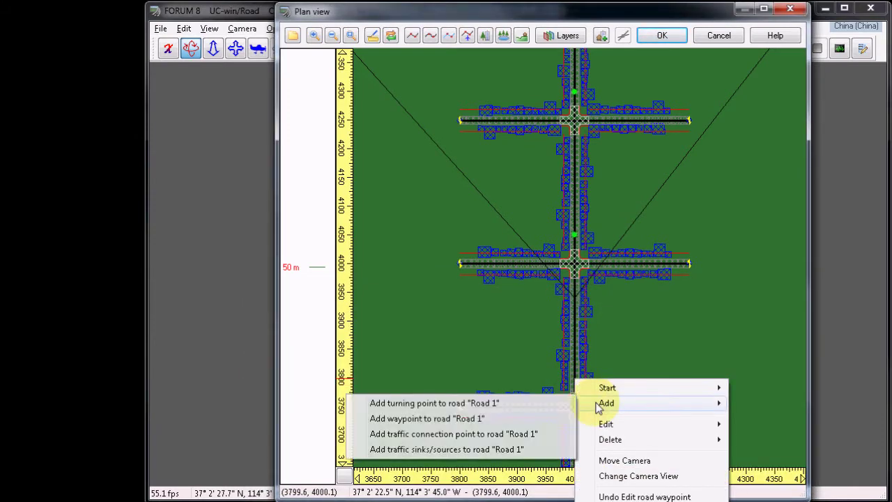
click(547, 420)
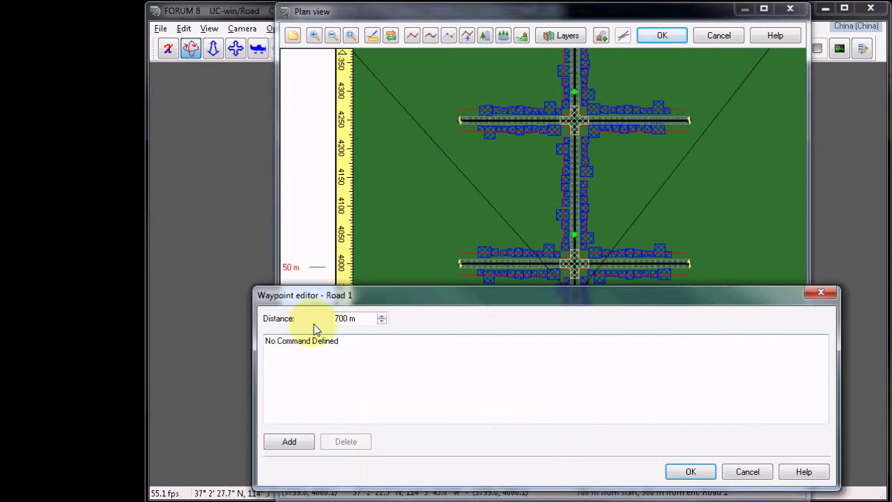
click(289, 441)
click(579, 353)
click(697, 354)
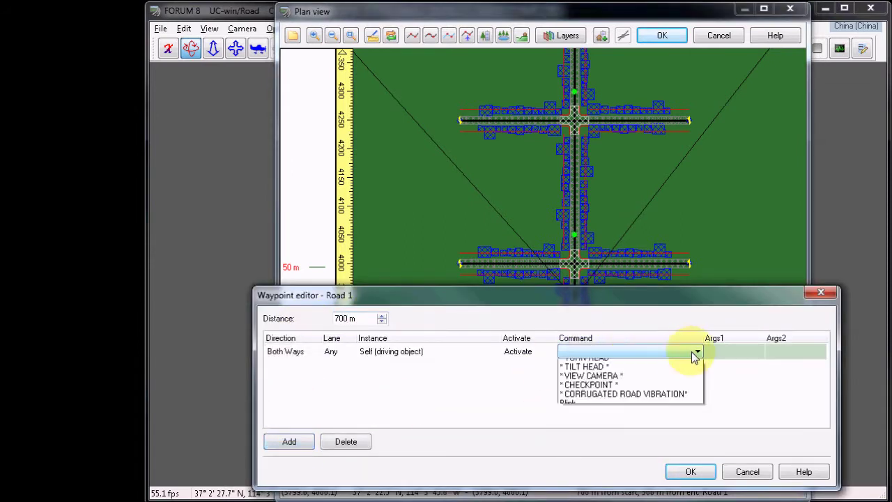
click(677, 437)
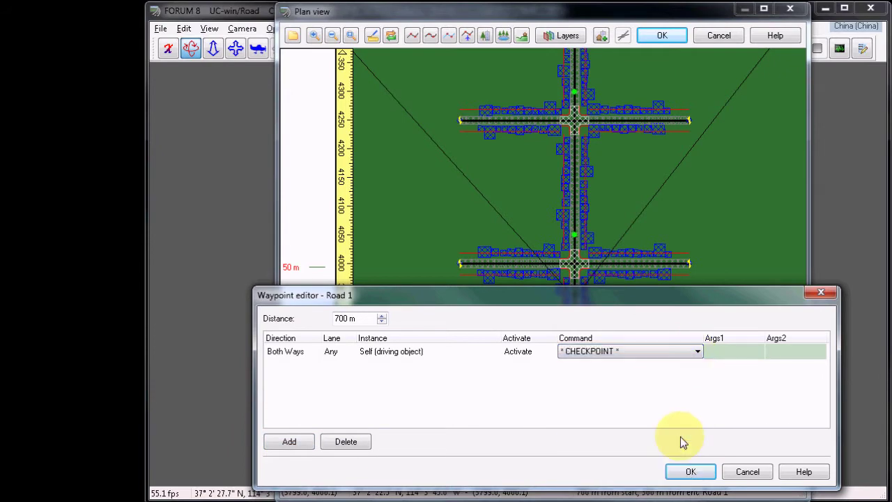
click(691, 472)
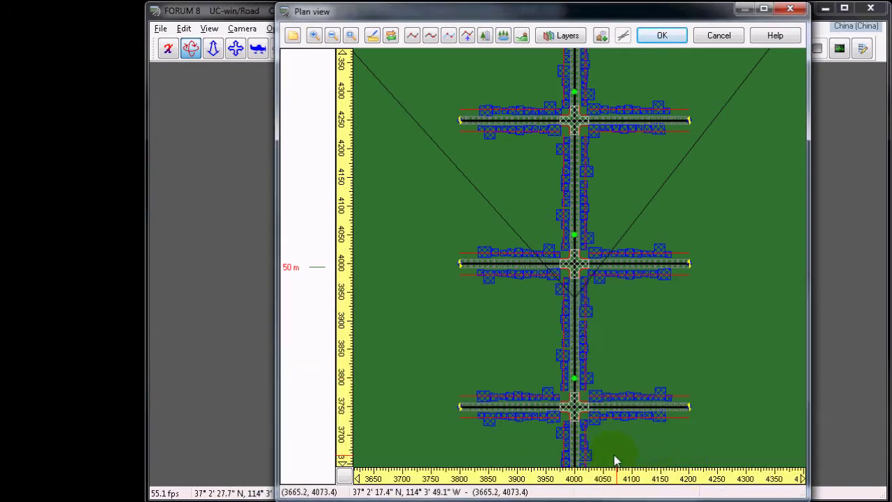
Step: Add a third CHECKPOINT waypoint at 810 m below the bottom intersection and apply the road edits
right_click(575, 448)
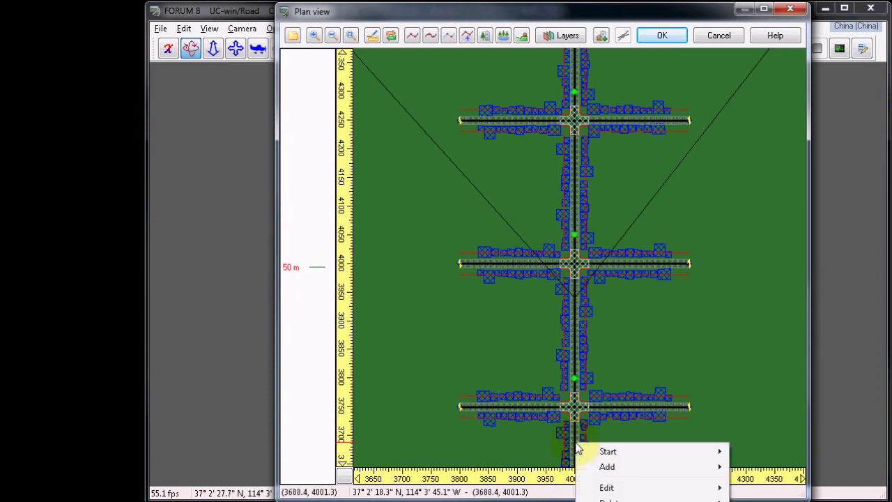
mouse_move(574, 466)
click(558, 483)
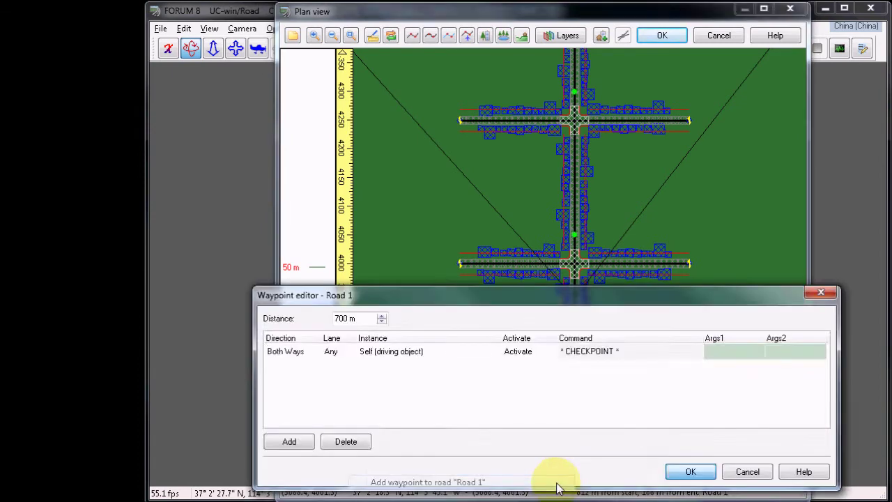
drag(365, 318, 309, 320)
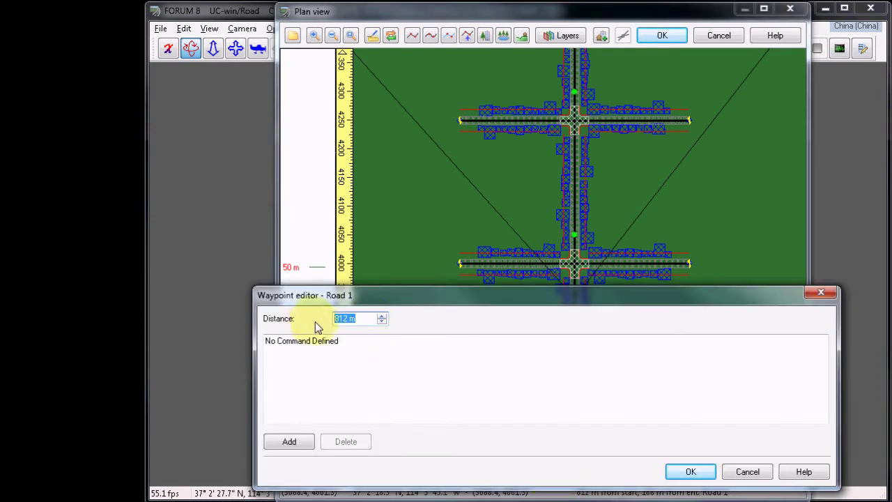
text(8)
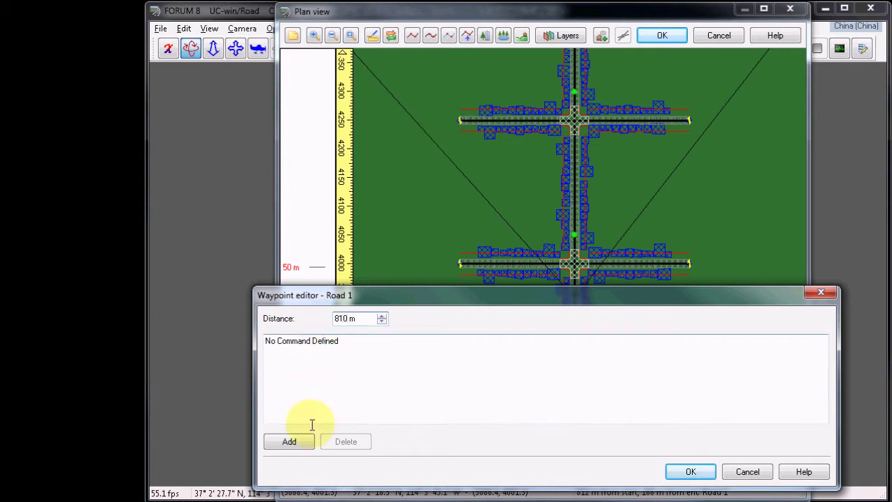
click(309, 440)
click(583, 356)
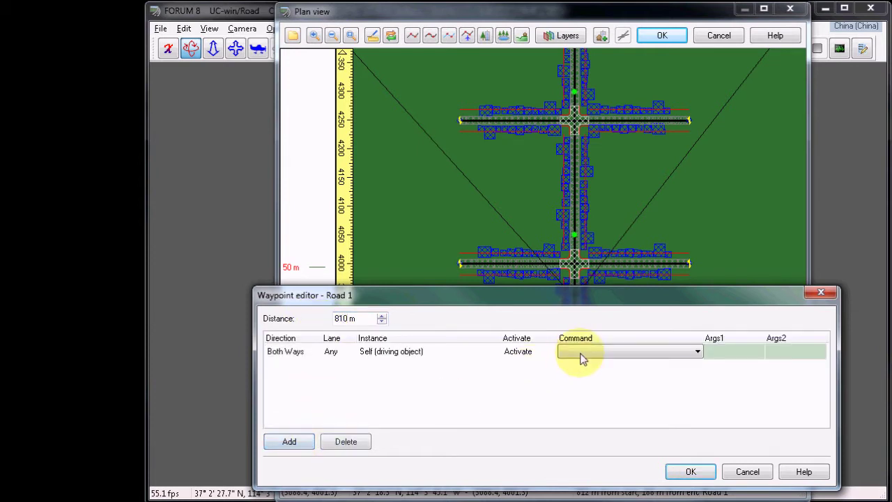
click(698, 351)
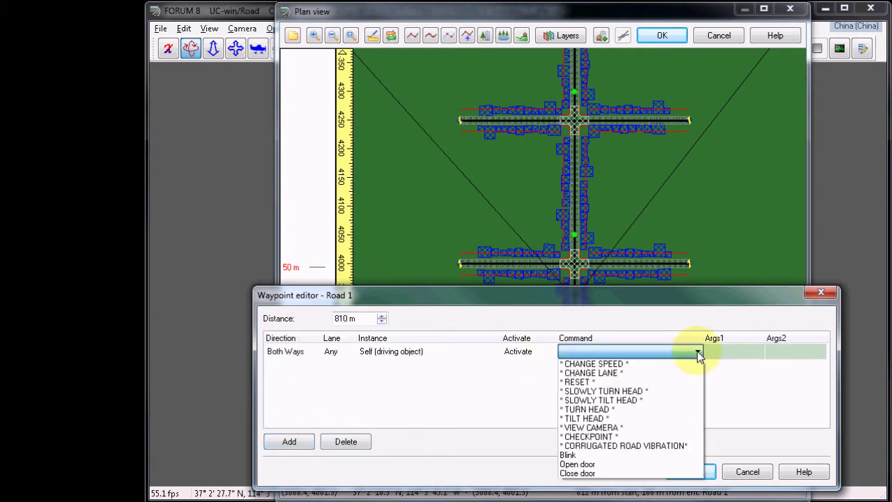
click(698, 438)
click(692, 472)
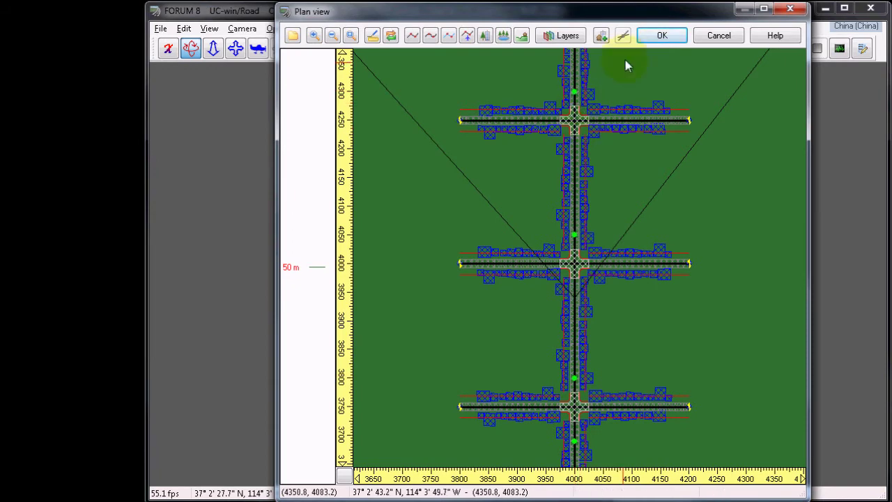
click(654, 39)
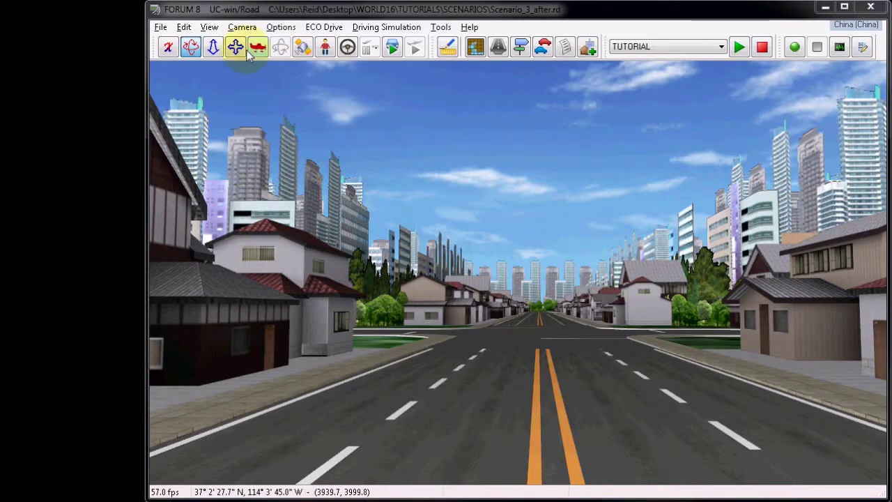
Step: Duplicate the TUTORIAL scenario in the Scenario Manager and rename the copy TYPE-1
click(186, 27)
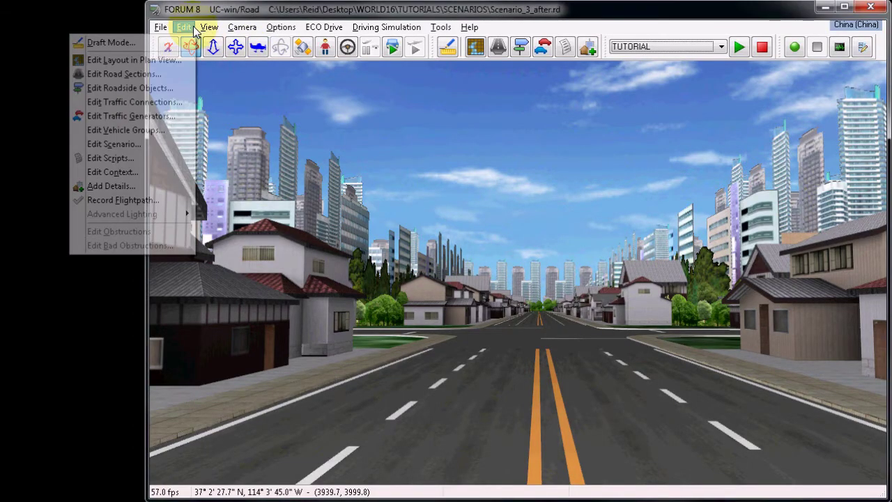
click(164, 149)
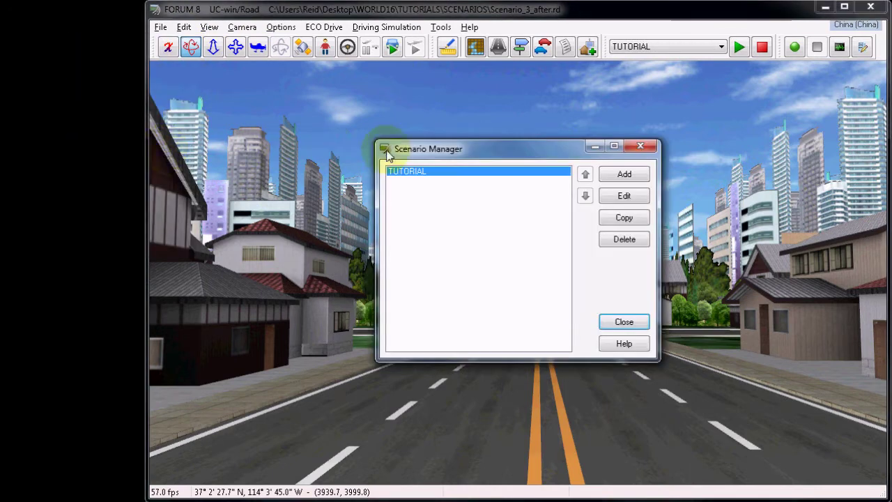
click(616, 218)
click(620, 196)
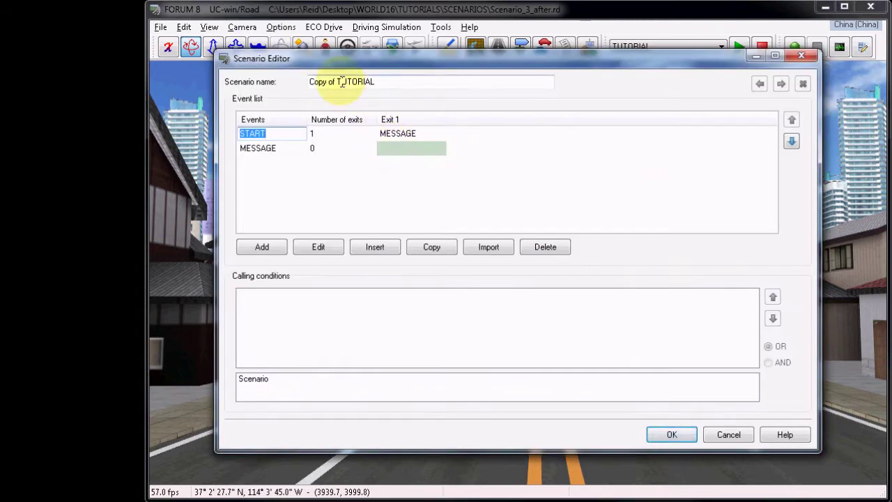
drag(404, 86, 262, 89)
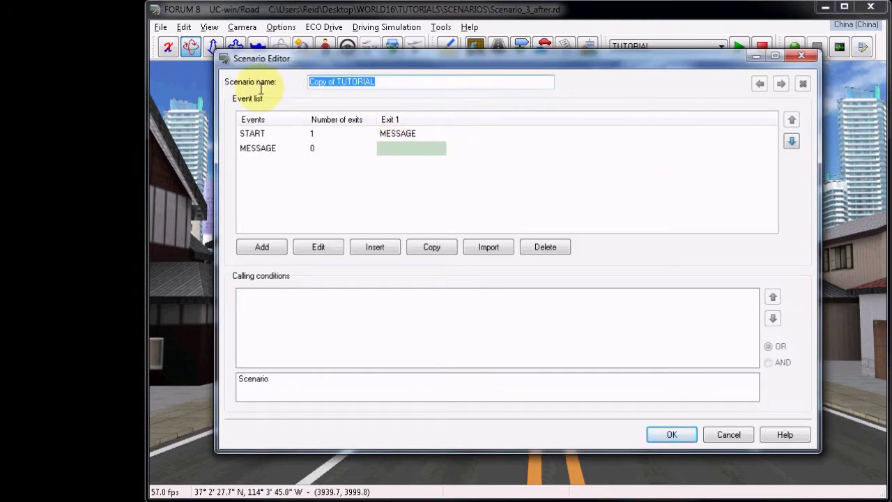
text(TYPE-)
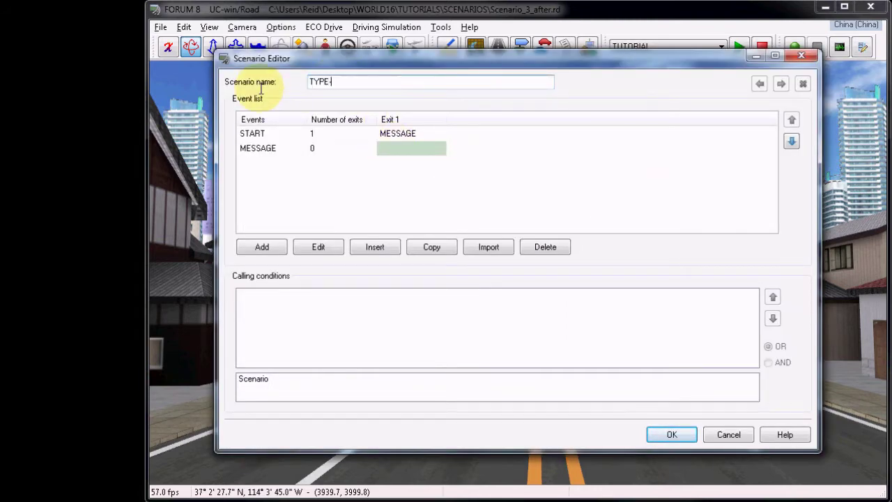
text(1)
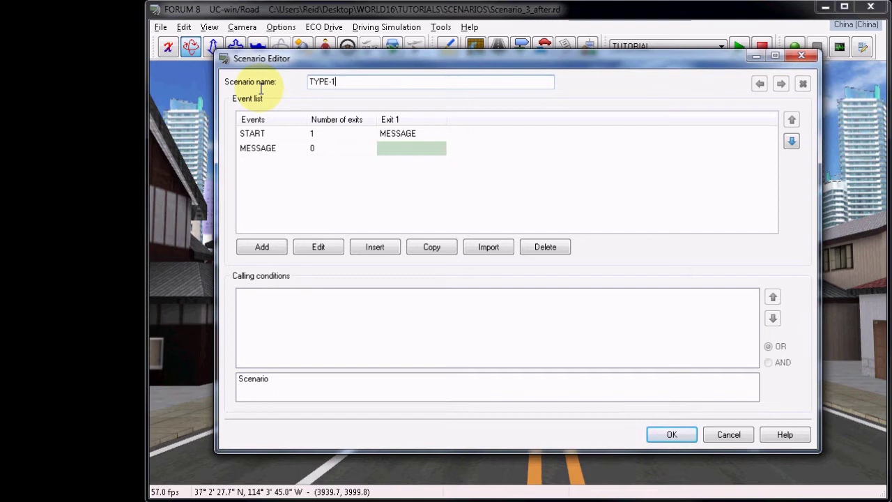
click(667, 436)
Step: Raise the START event's number of exits to 4 in TYPE-1
click(622, 197)
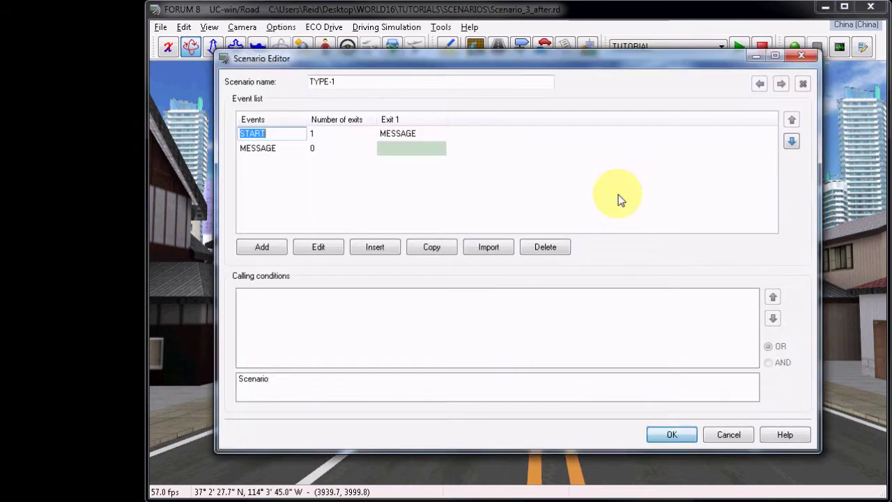
click(284, 135)
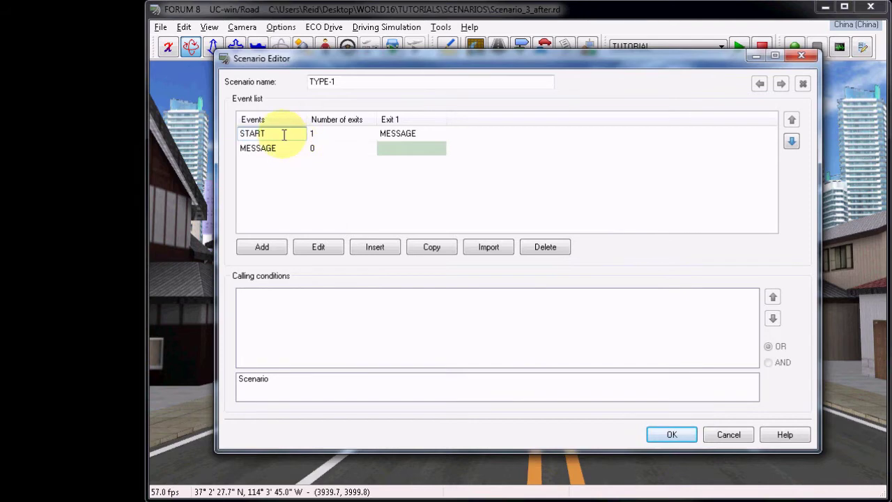
click(331, 134)
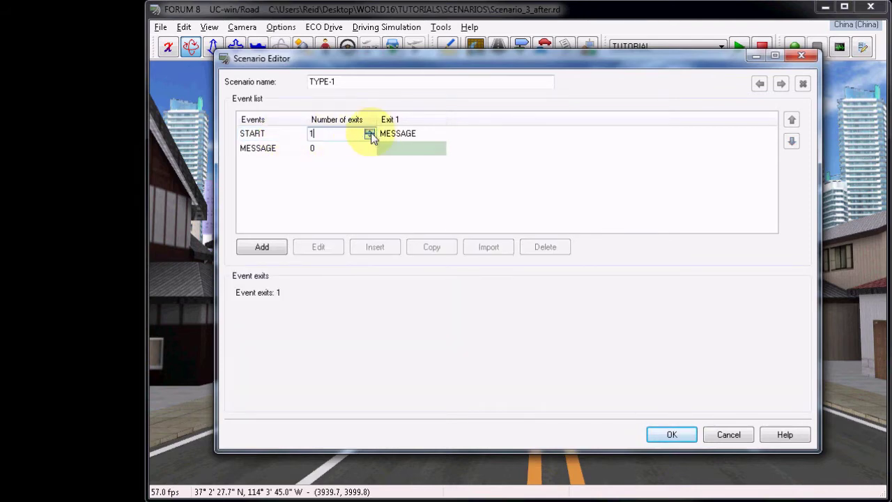
click(371, 131)
click(371, 131)
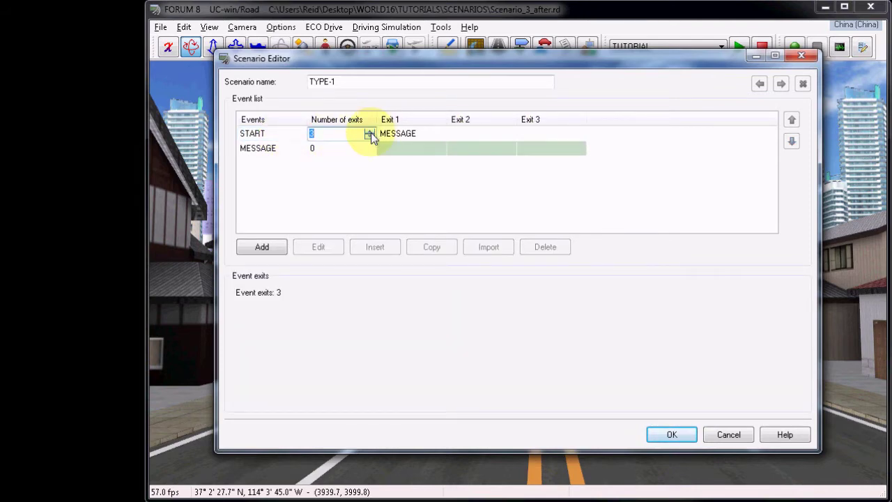
click(371, 132)
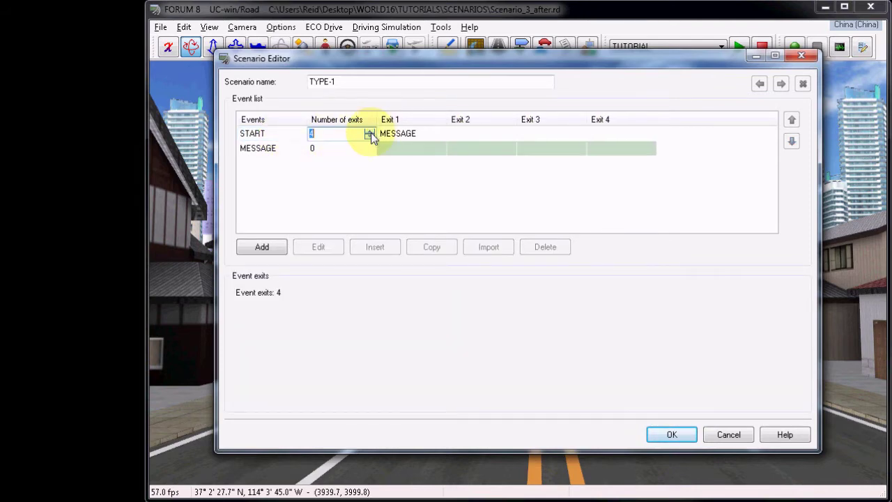
Step: Add three new events and rename the first one MESSAGE2
click(275, 249)
click(275, 250)
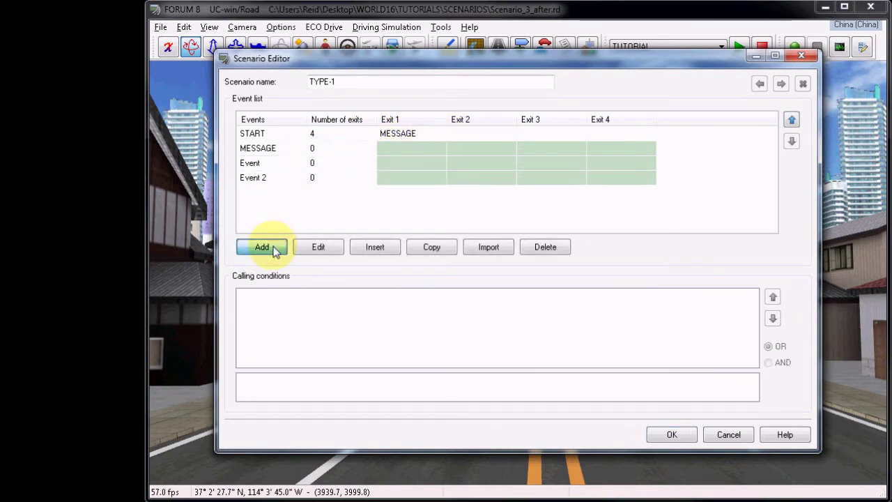
click(274, 250)
click(276, 162)
text(ME)
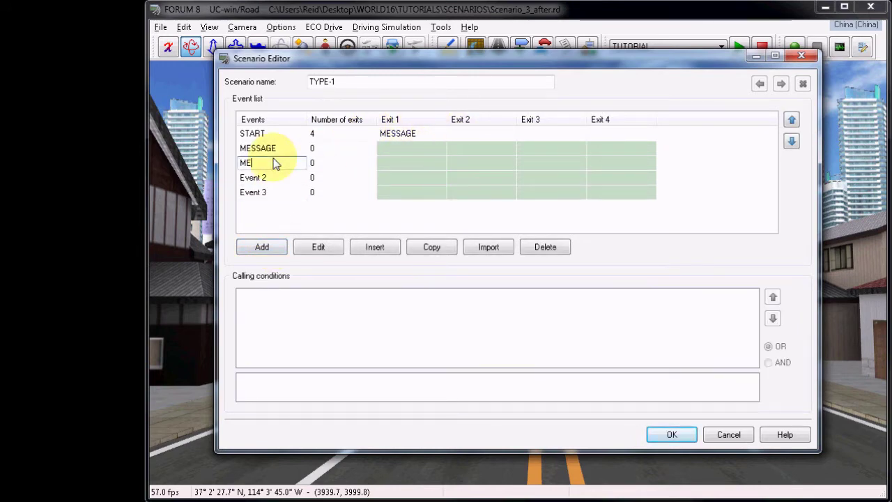
text(SSAGE2)
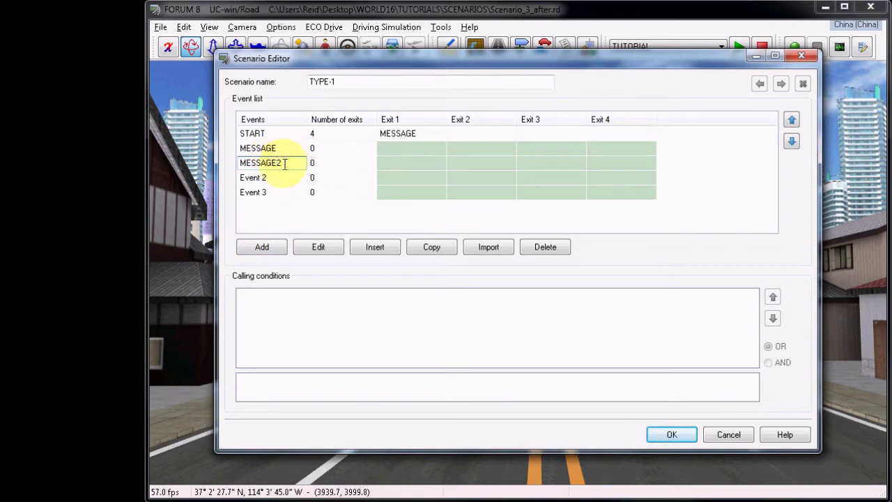
Step: Add a Message model to MESSAGE2 with the text 'PASSED 2nd CHECKPOINT'
click(312, 249)
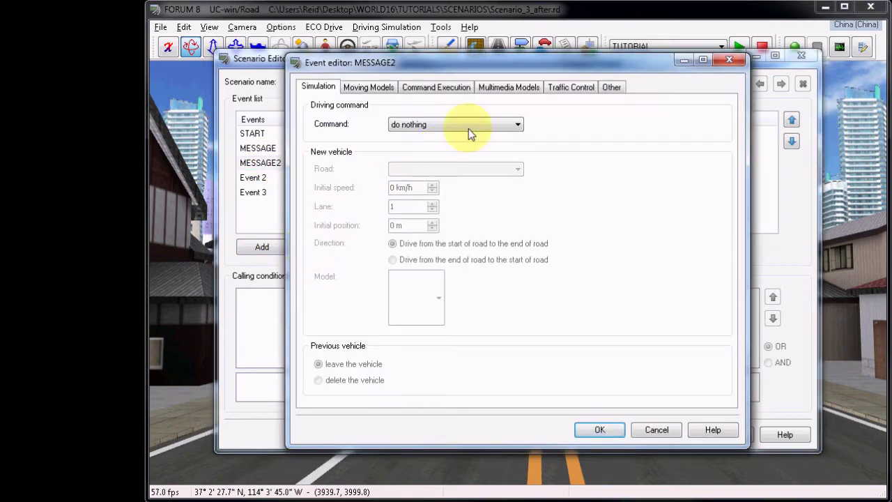
click(506, 88)
click(324, 384)
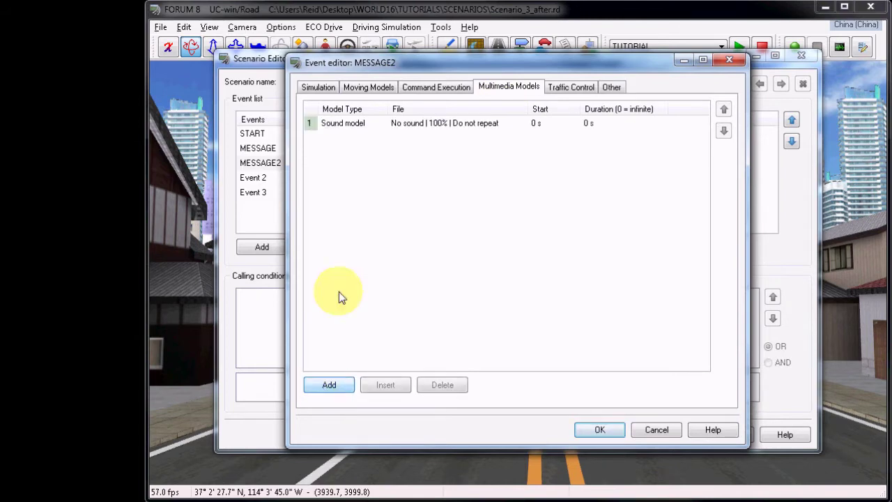
click(359, 124)
click(382, 124)
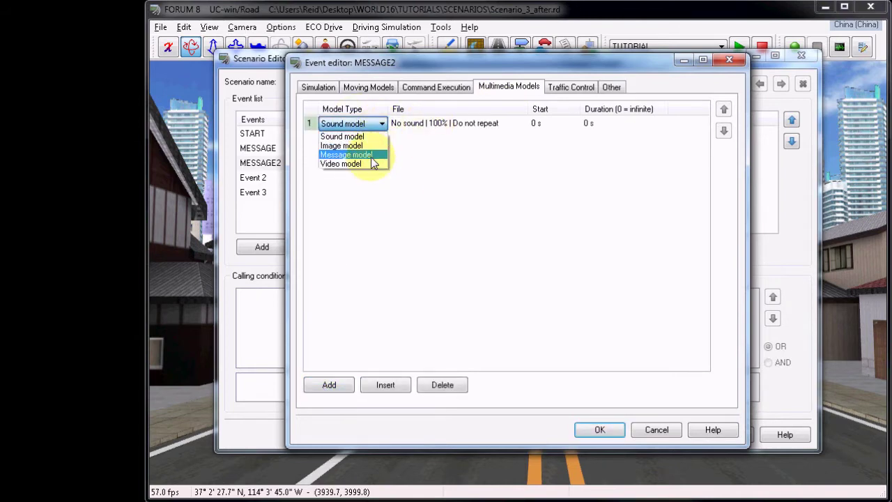
click(374, 155)
click(502, 124)
click(521, 124)
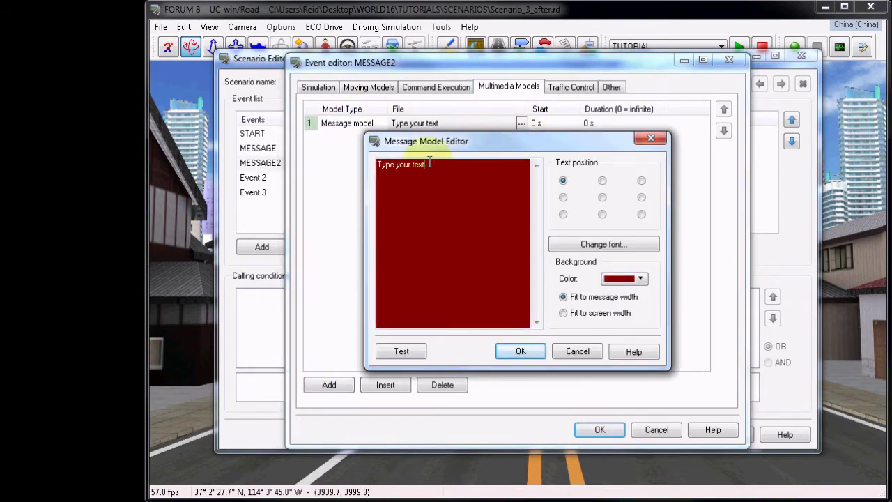
key(ctrl+a)
text(PA)
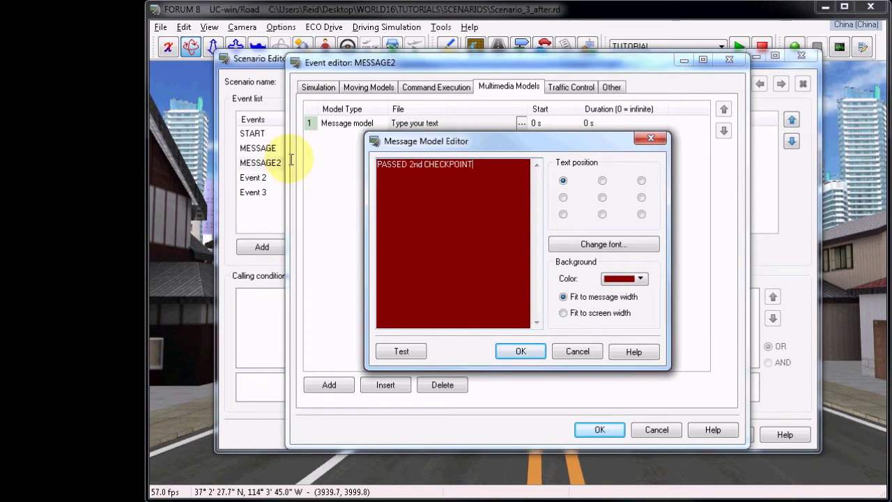
Step: Place the message top-centre on a light-blue background stretched to full screen width
click(603, 182)
click(638, 278)
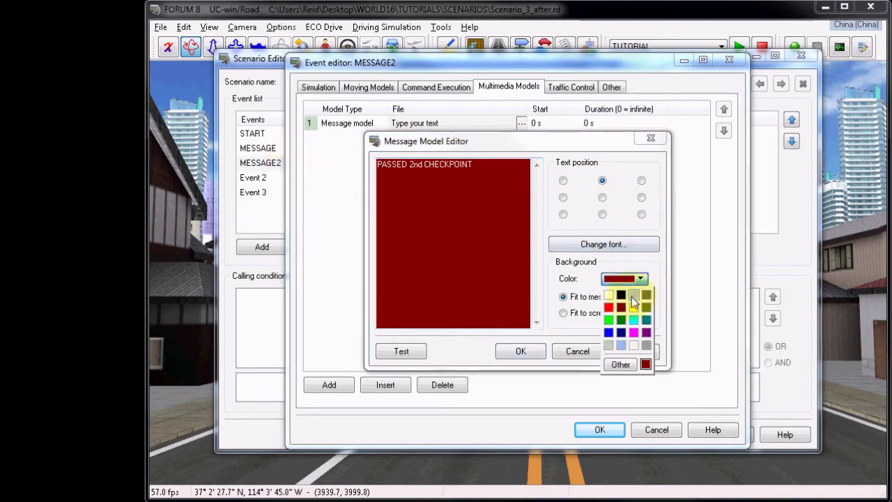
click(621, 345)
click(563, 313)
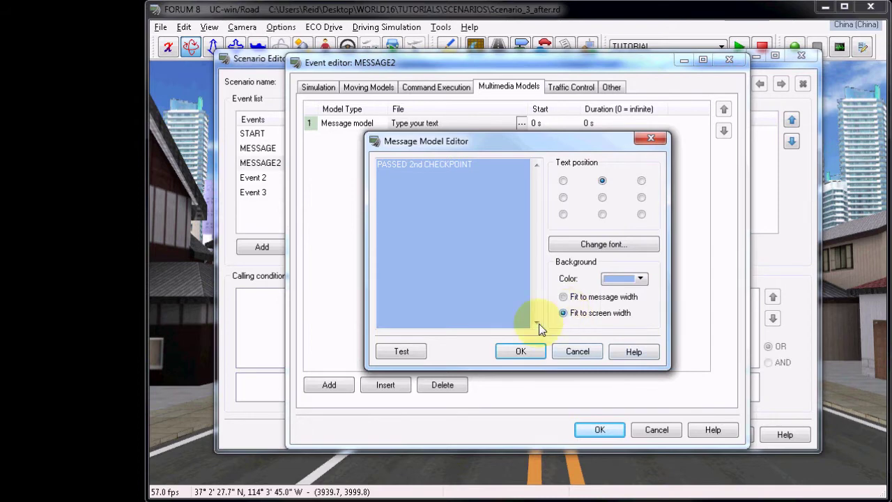
click(403, 353)
click(511, 355)
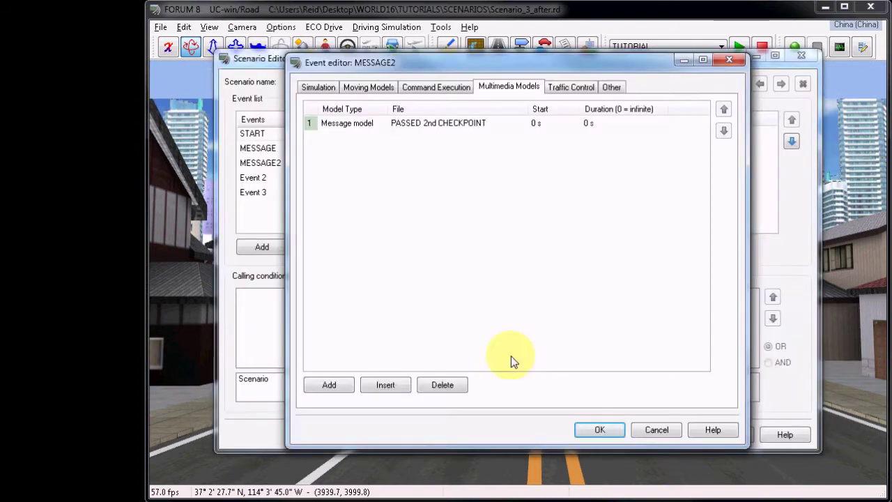
Step: Set the message duration to 3 s, confirm MESSAGE2, and start renaming Event 2 to MESSAGE3
click(658, 124)
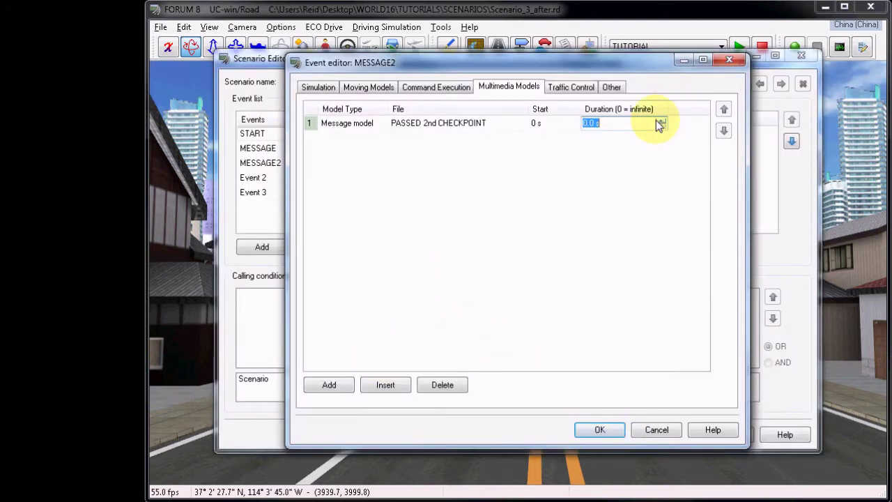
click(598, 428)
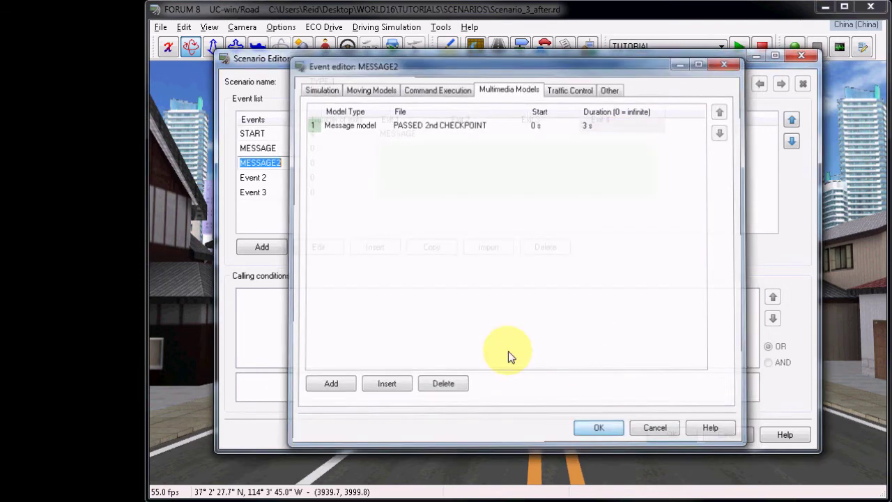
click(282, 177)
text(MESSAGE3)
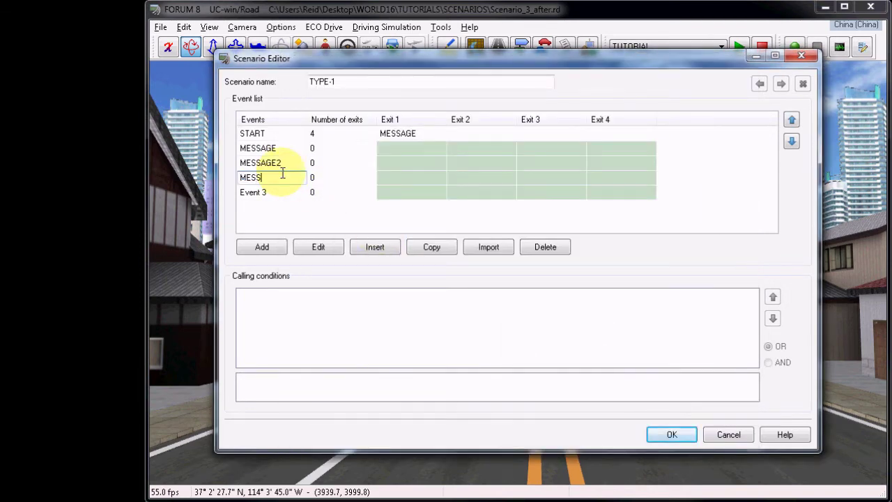
Step: Add a Message model to MESSAGE3 with the text 'PASSED 3rd CHECKPOINT'
click(302, 248)
click(502, 87)
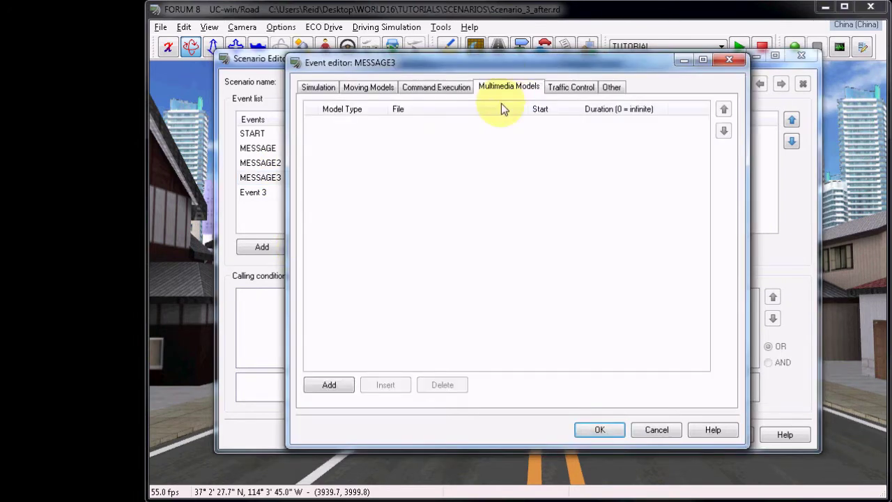
click(326, 384)
click(347, 131)
click(381, 123)
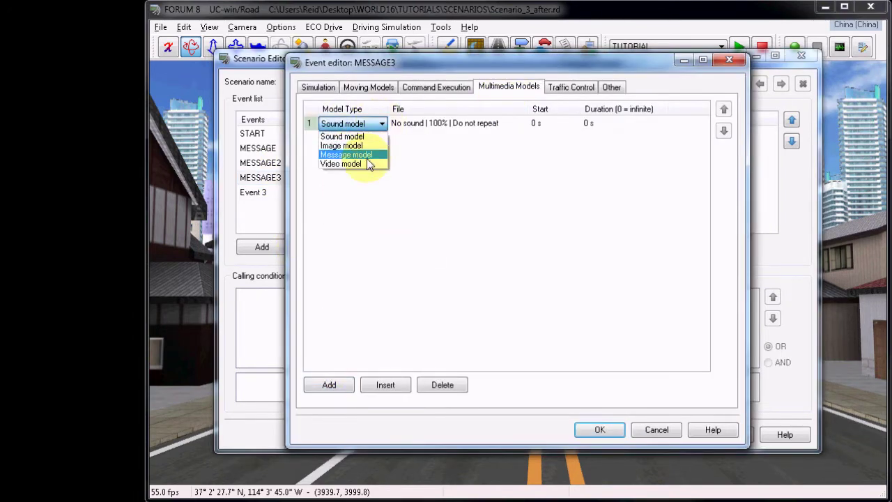
click(369, 154)
click(487, 123)
click(521, 124)
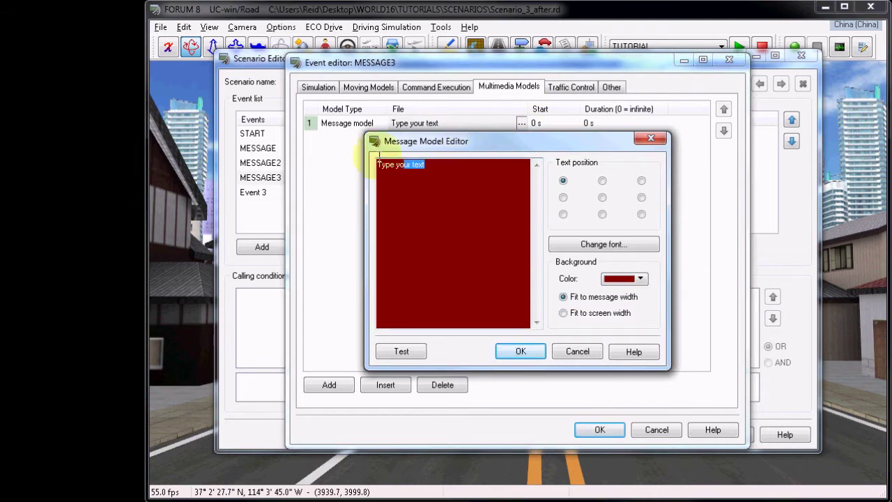
text((P)
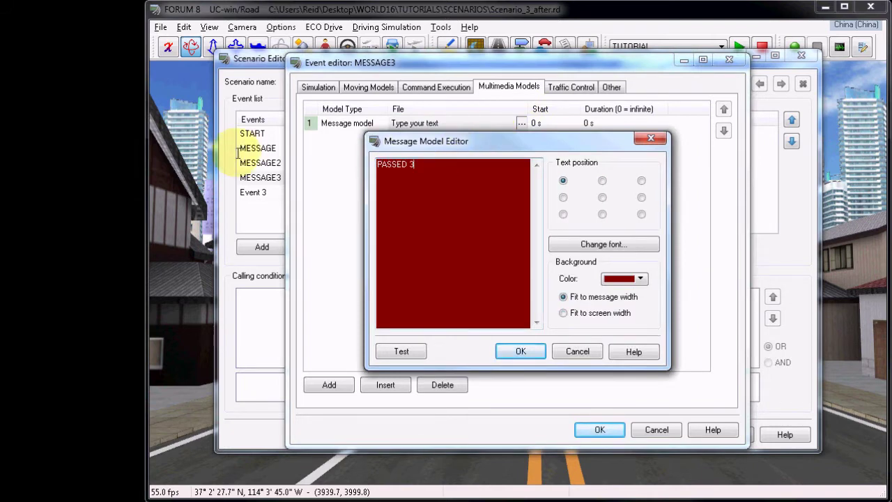
text(ASSED 3rd CHECKPOINT)
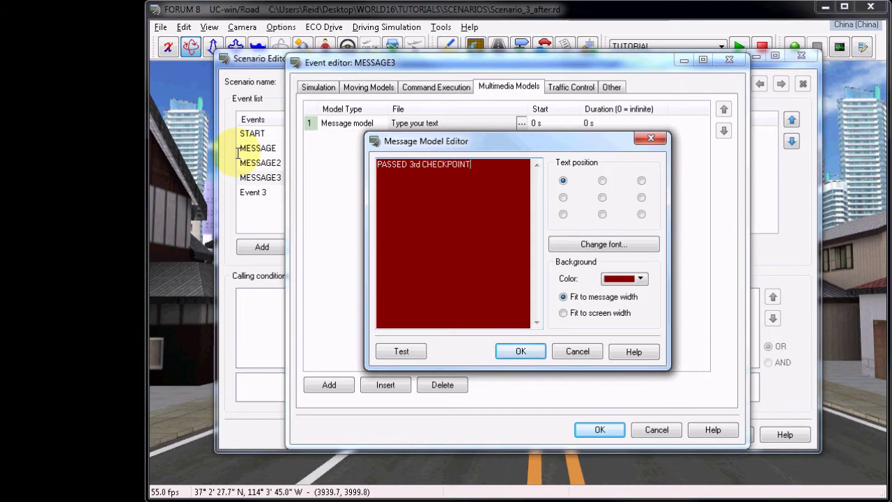
Step: Place the message top-centre across the screen width, set its duration to 3 s, and confirm
click(602, 181)
click(575, 313)
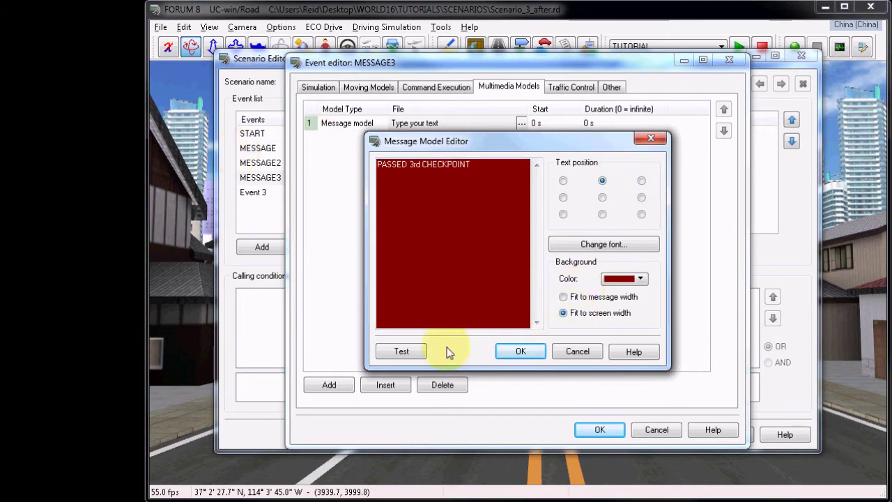
click(532, 350)
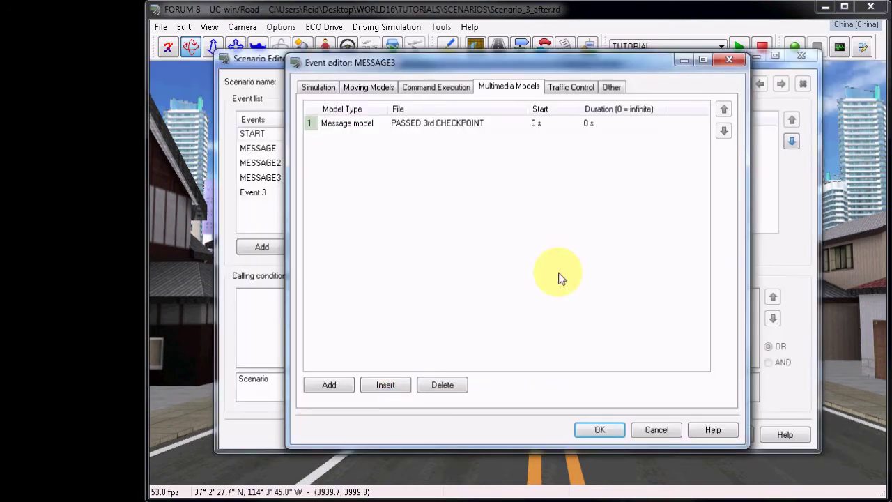
click(620, 123)
text(5)
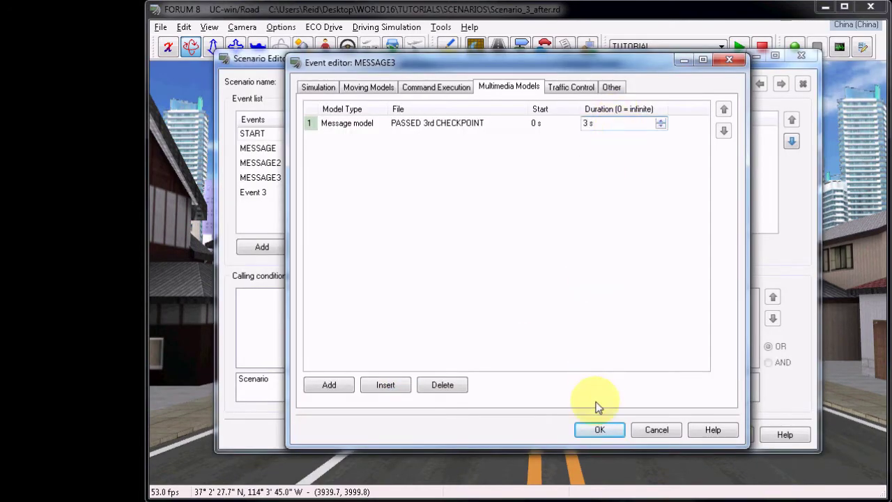
click(597, 429)
Step: Name the third event FINISH and route START's exits 2 and 3 to MESSAGE2 and MESSAGE3
click(283, 189)
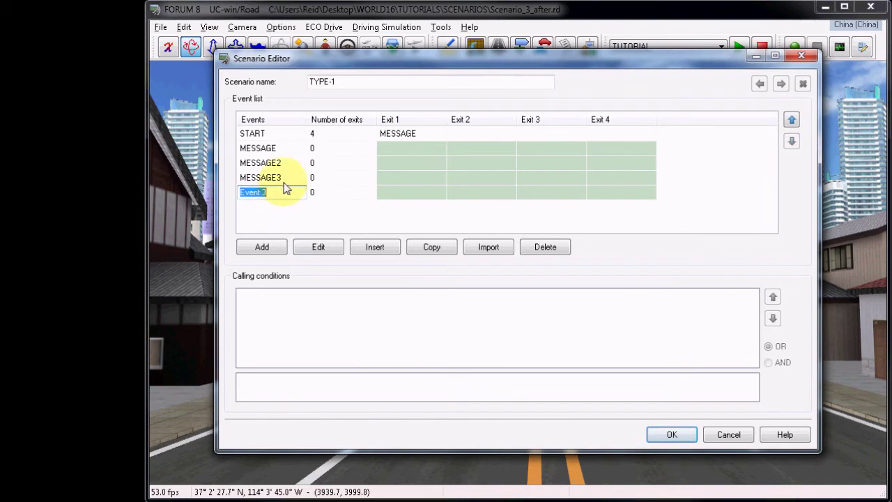
text(FINISH)
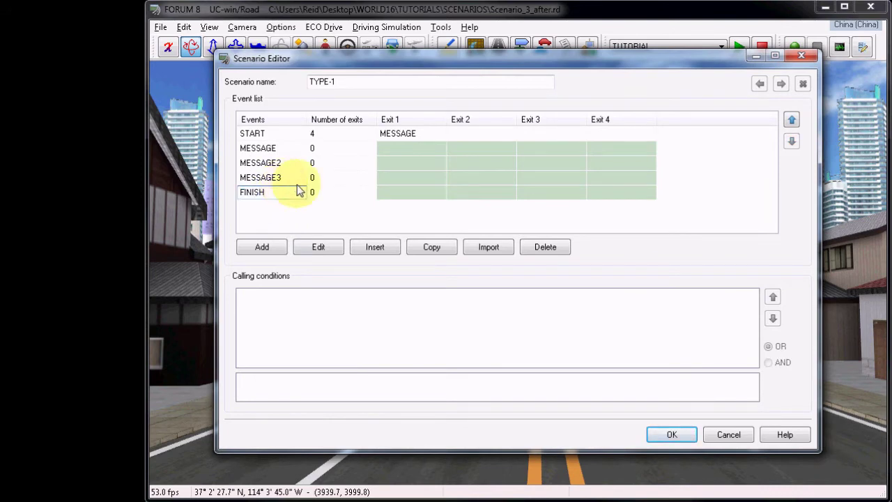
click(465, 134)
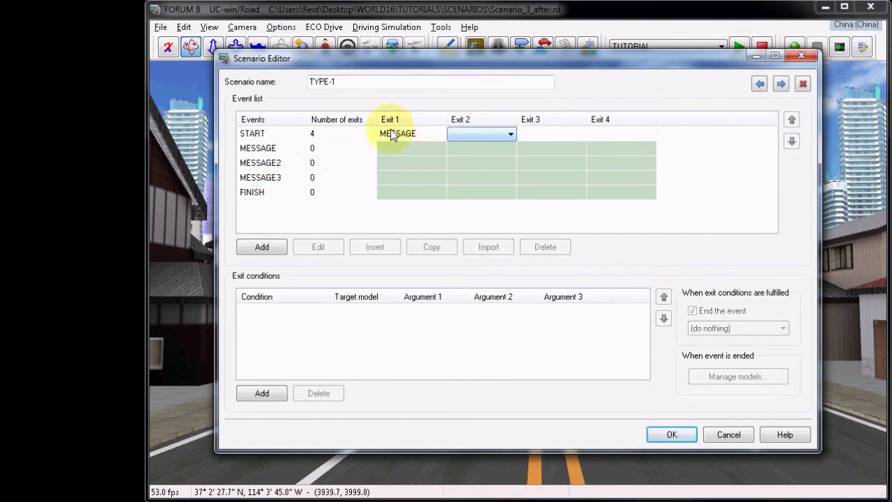
click(509, 135)
click(507, 165)
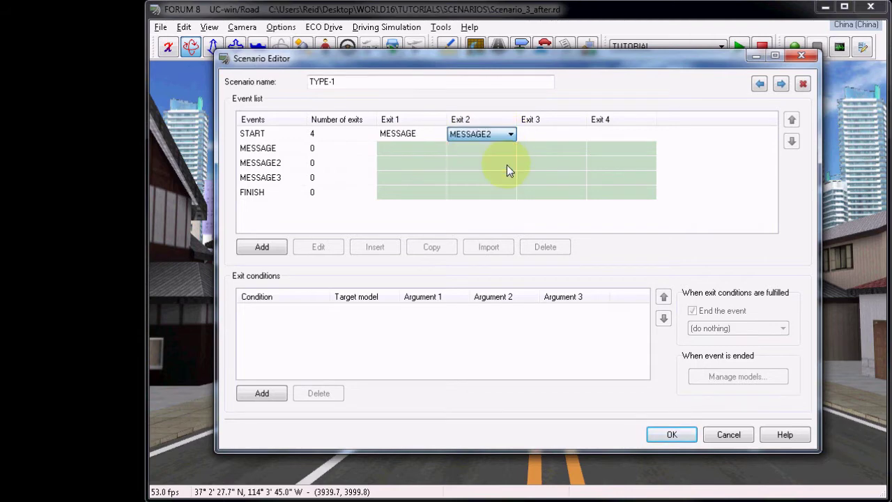
click(561, 135)
click(581, 135)
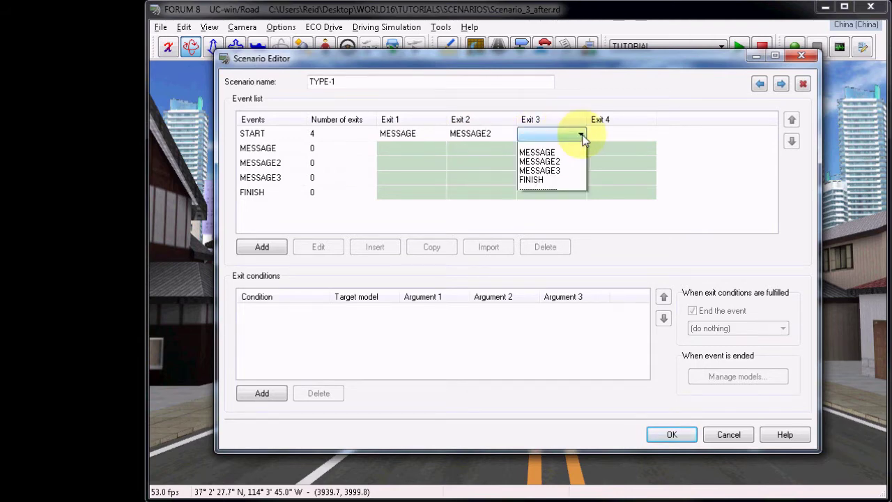
click(577, 175)
Step: Route START's fourth exit to FINISH and view the MESSAGE exit's Road 1 - 200 m checkpoint condition
click(608, 135)
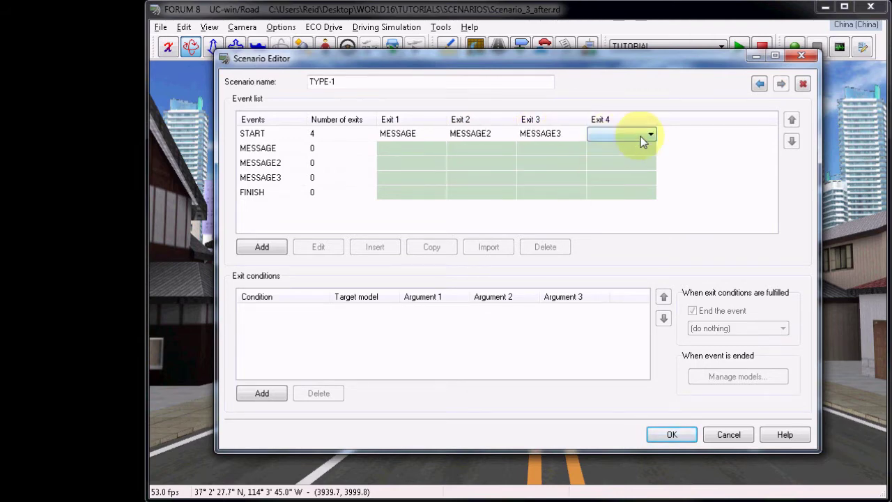
click(650, 135)
click(650, 183)
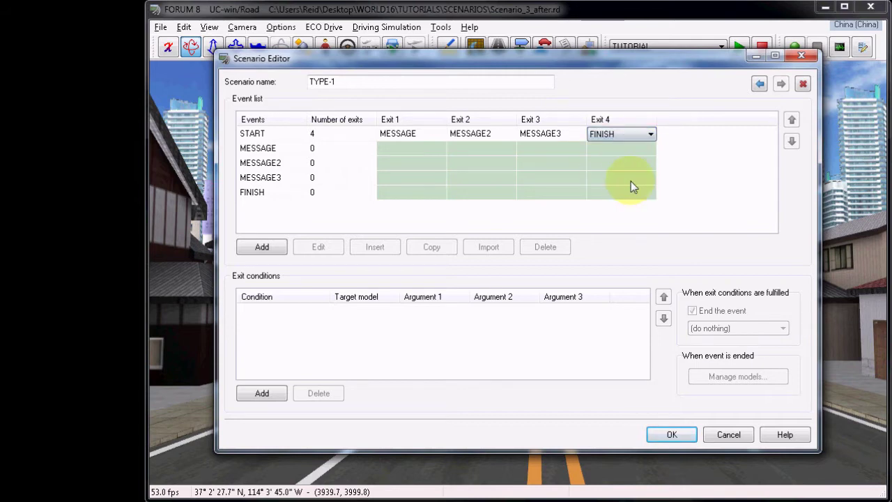
click(351, 132)
click(406, 137)
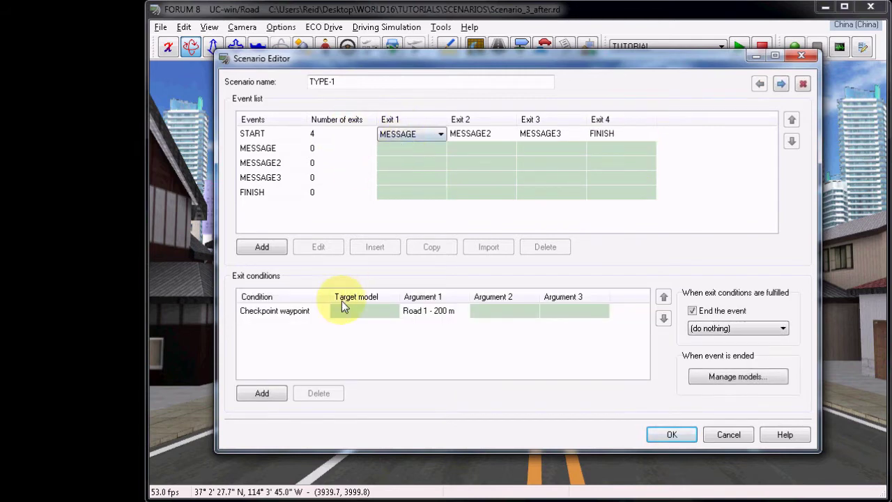
Step: Give the MESSAGE2 exit a Checkpoint waypoint condition at Road 1 - 450 m
click(475, 137)
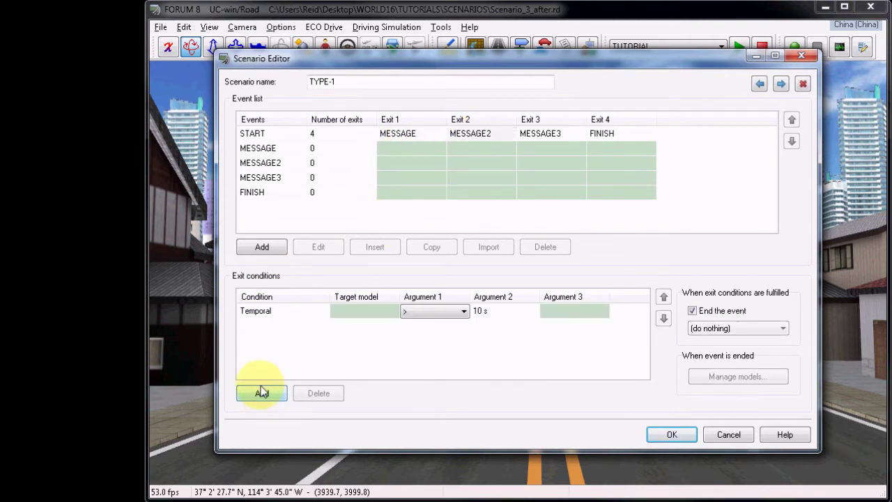
click(315, 313)
click(324, 312)
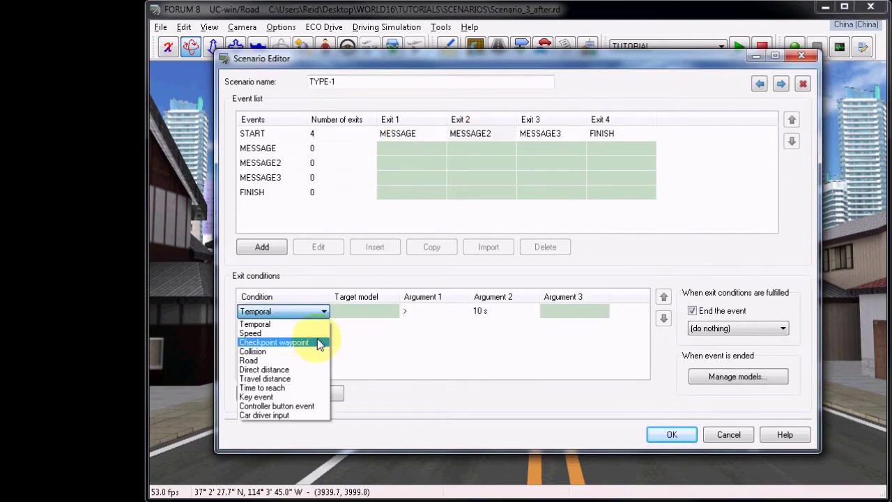
click(318, 341)
click(432, 313)
click(463, 312)
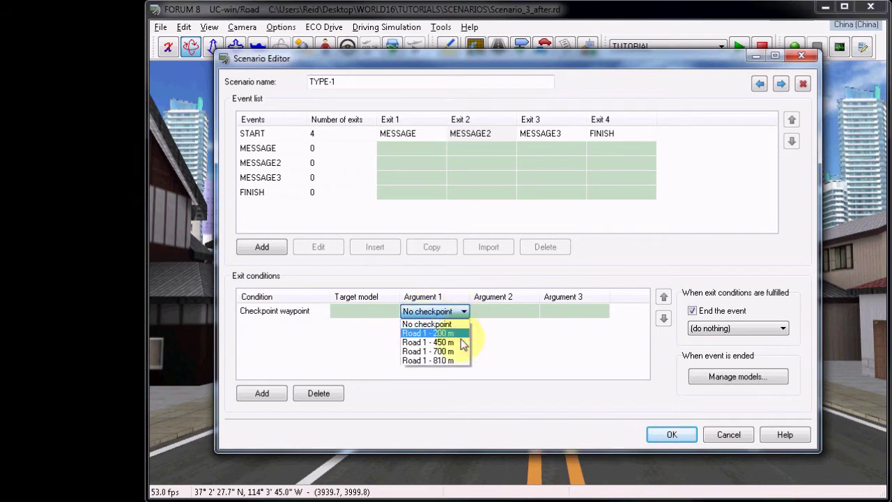
click(453, 342)
Step: Give the MESSAGE3 exit a Checkpoint waypoint condition at Road 1 - 700 m
click(543, 133)
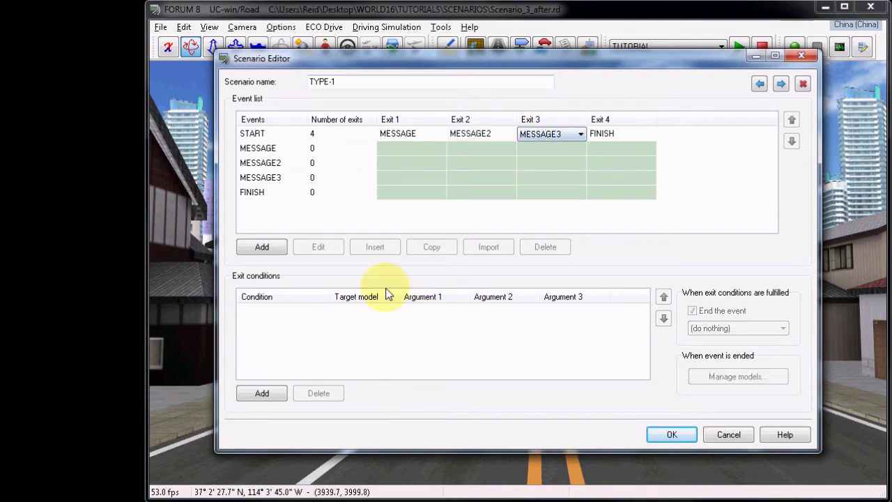
click(262, 391)
click(304, 315)
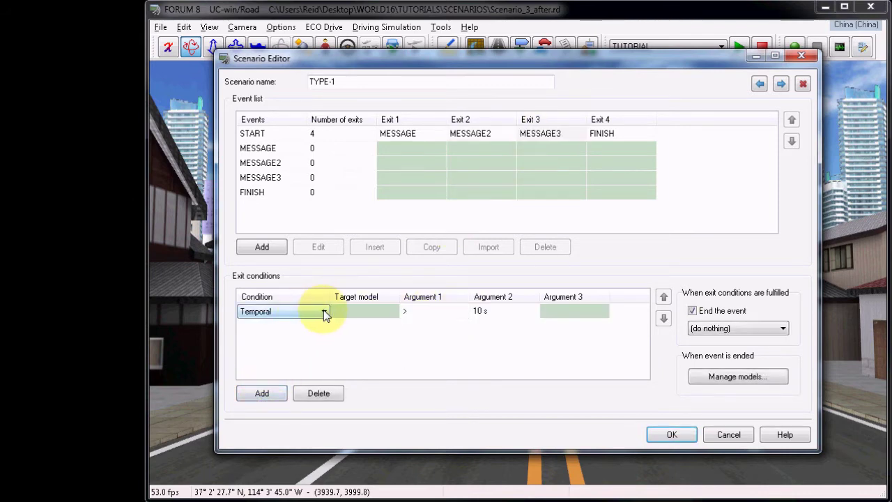
click(322, 312)
click(315, 343)
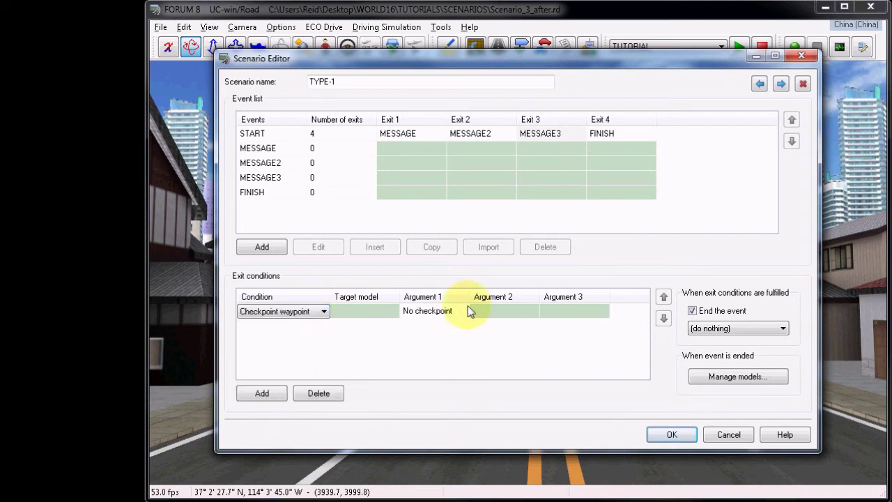
click(466, 311)
click(463, 311)
click(454, 352)
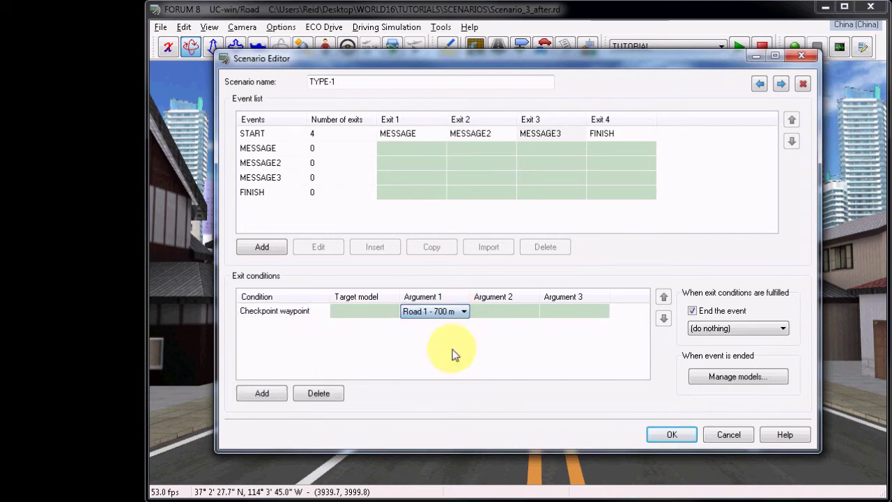
Step: Give the FINISH exit a Checkpoint waypoint condition at Road 1 - 810 m
click(604, 133)
click(262, 394)
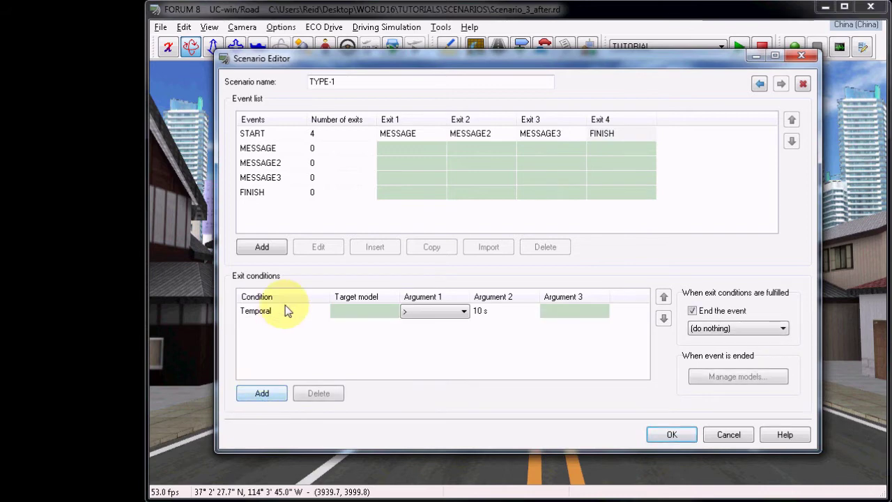
click(321, 313)
click(323, 312)
click(318, 343)
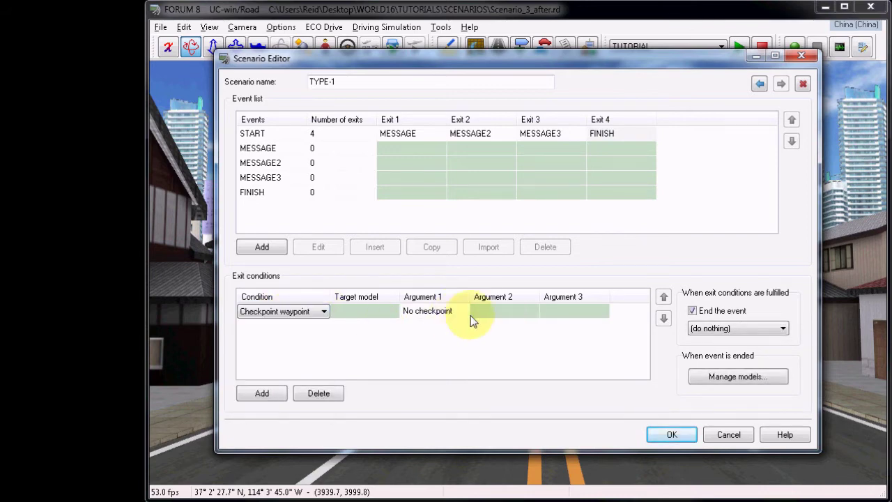
click(466, 311)
click(464, 311)
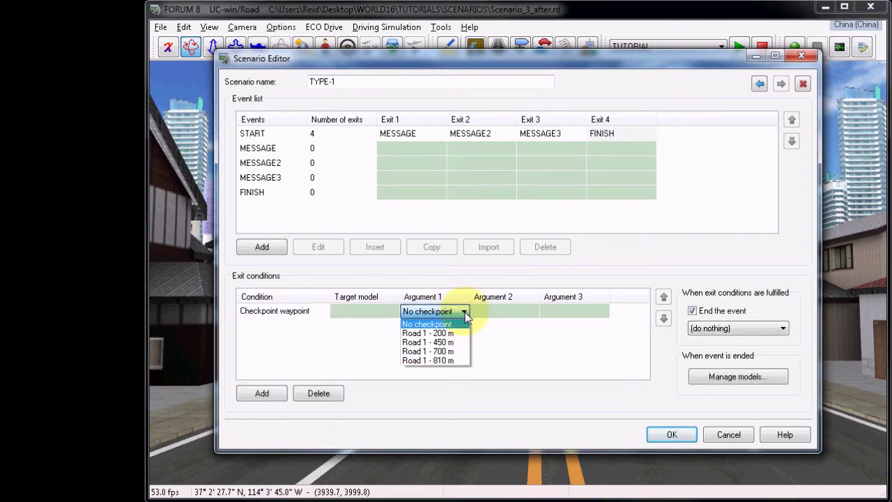
click(446, 360)
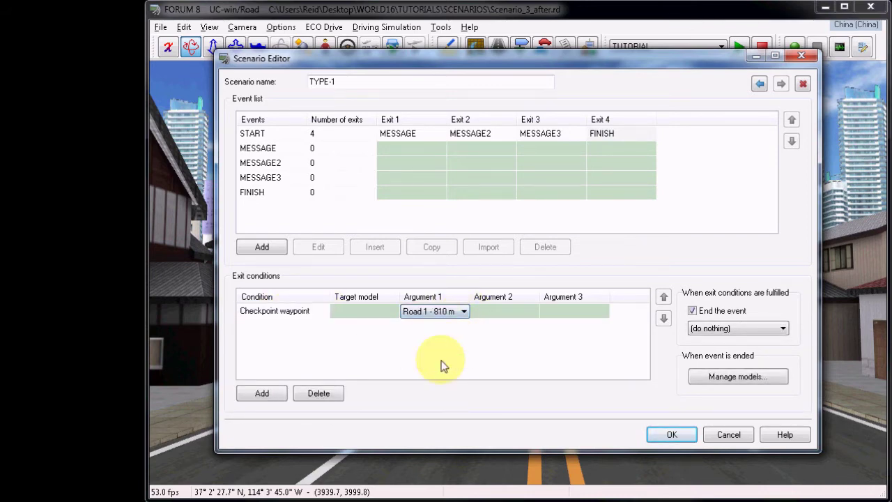
Step: Review the checkpoint conditions on the MESSAGE, MESSAGE2 and MESSAGE3 exits
click(410, 135)
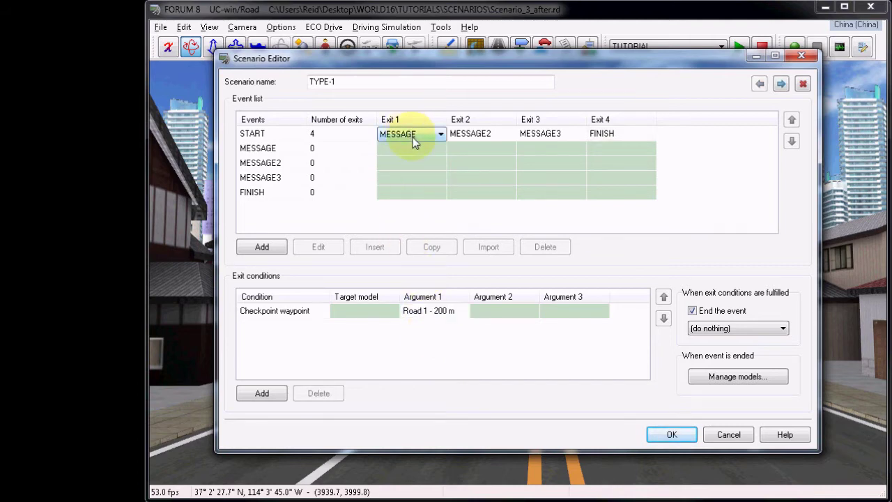
click(692, 310)
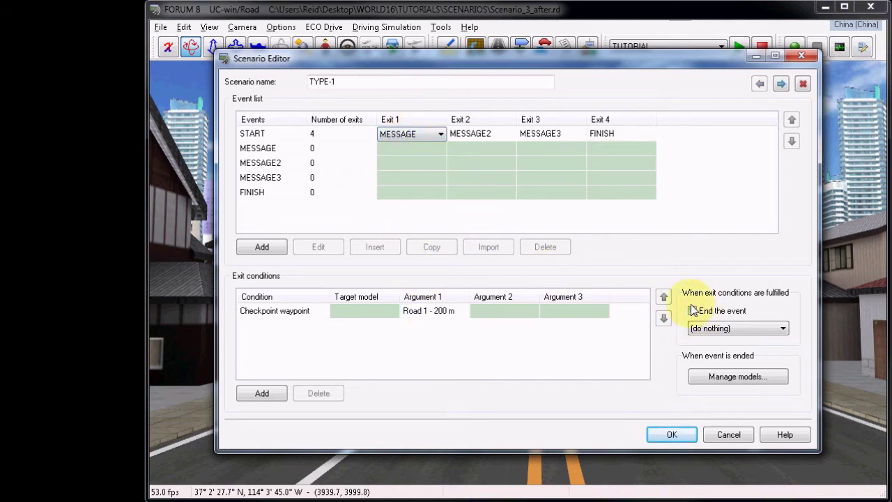
click(470, 133)
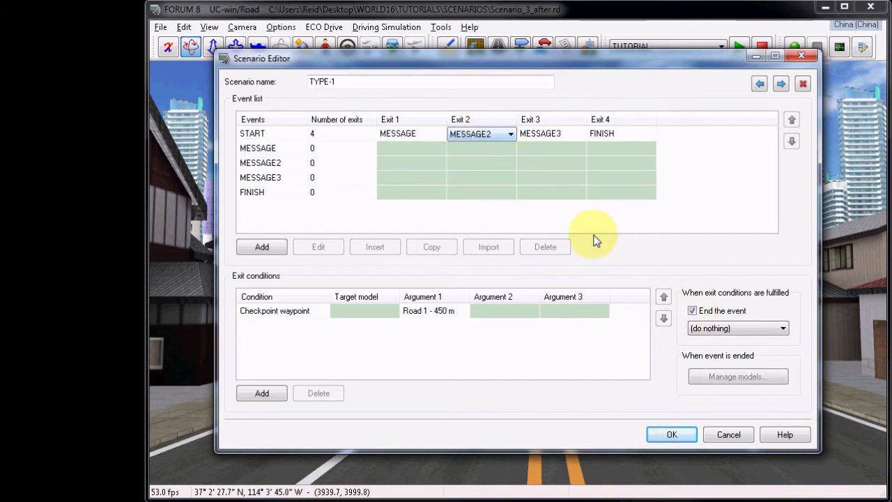
click(692, 311)
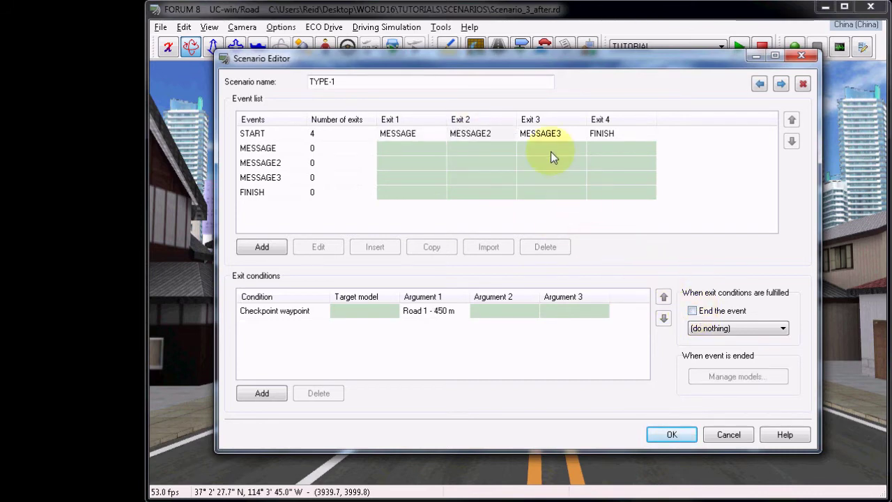
click(697, 312)
Step: Make the FINISH exit end this scenario and save TYPE-1
click(619, 134)
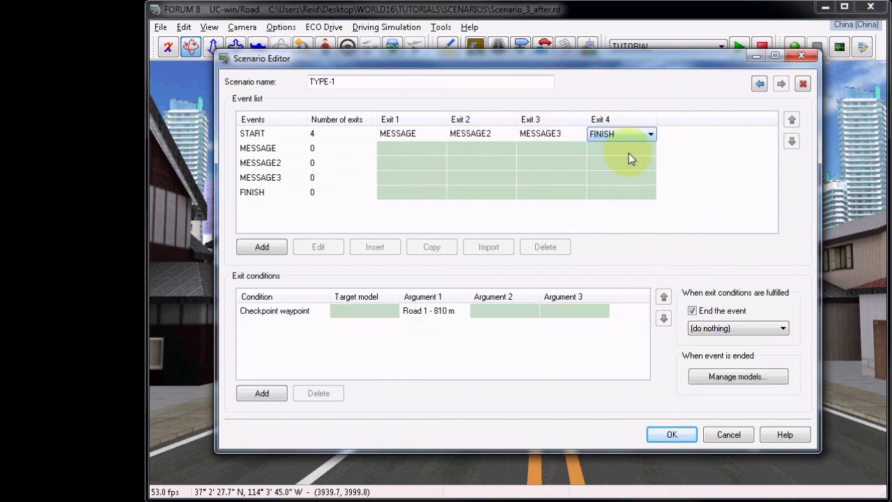
click(704, 328)
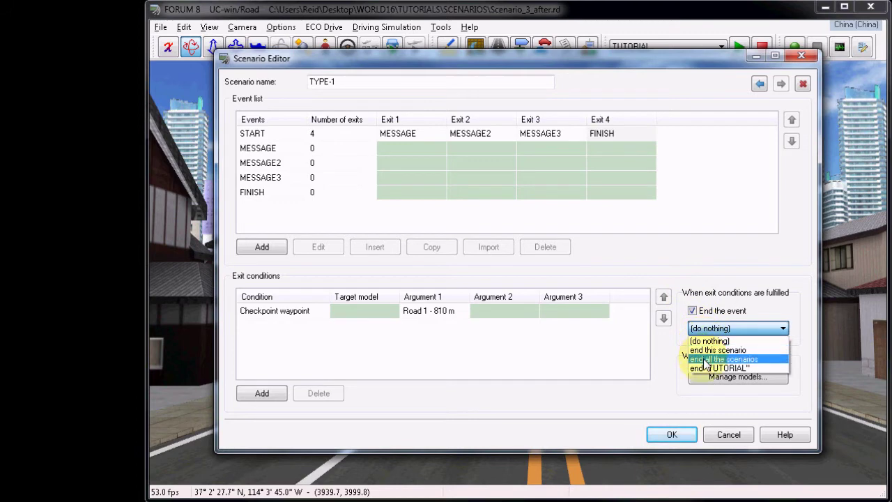
click(707, 350)
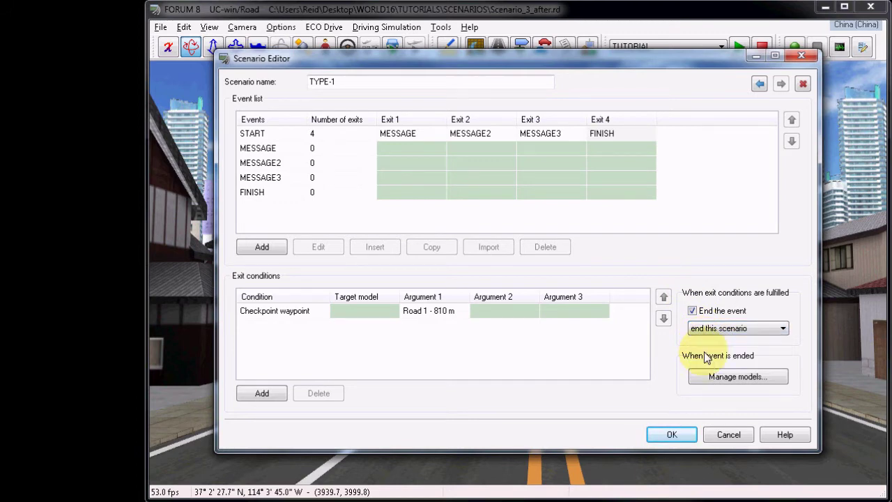
click(681, 434)
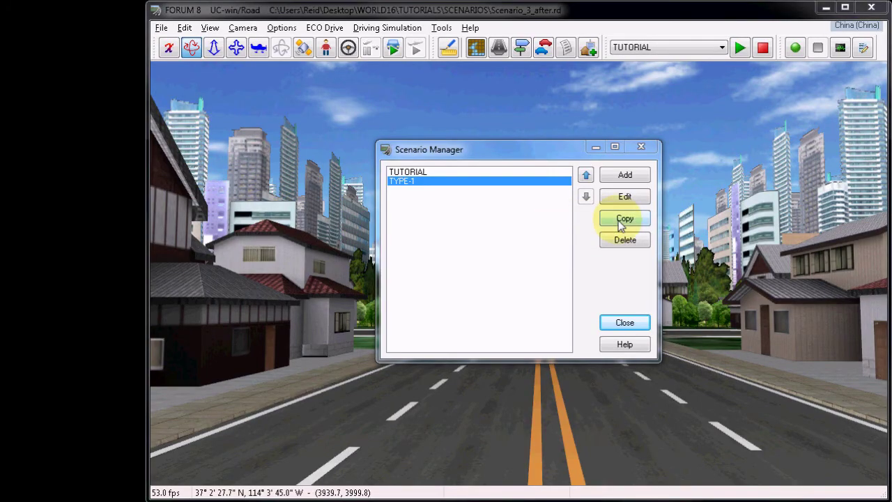
Step: Duplicate TYPE-1, rename the copy TYPE-2, and reopen it in the Scenario Editor
click(621, 222)
click(619, 199)
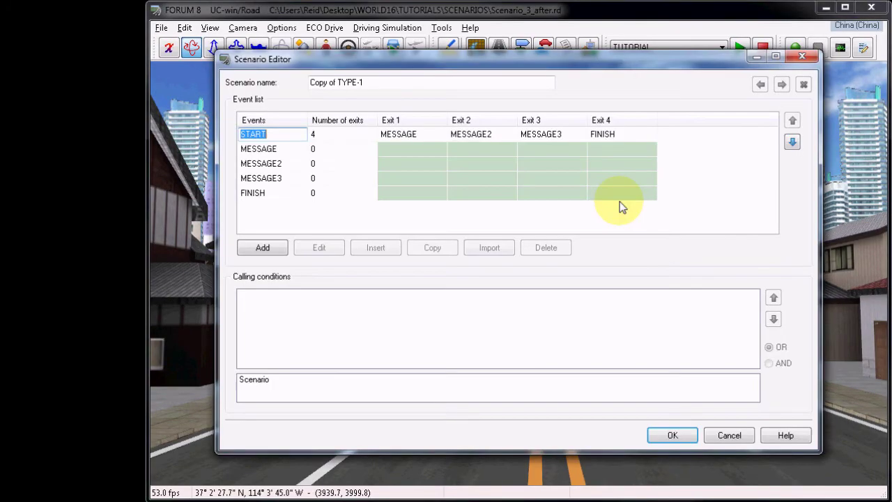
drag(398, 84, 234, 78)
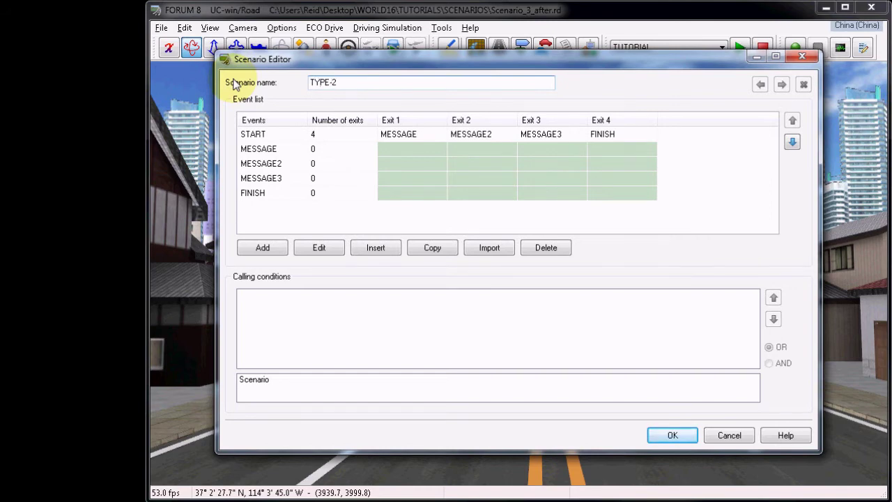
text(TYPE-2)
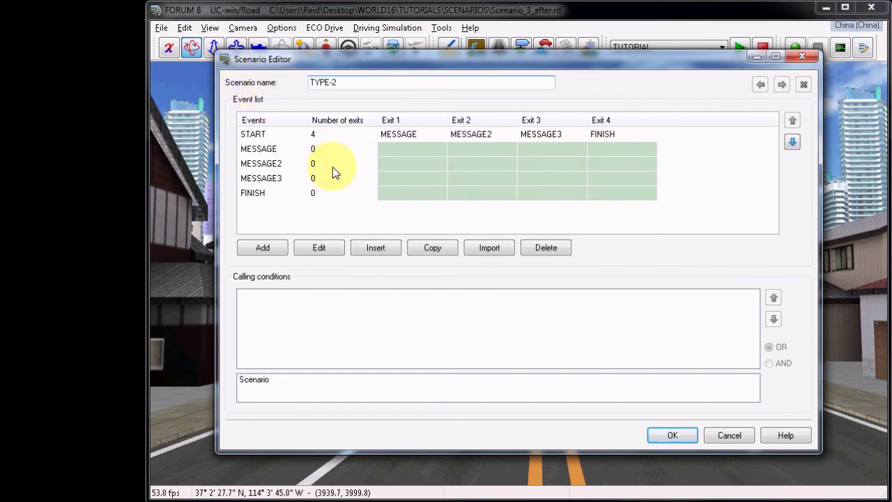
click(670, 435)
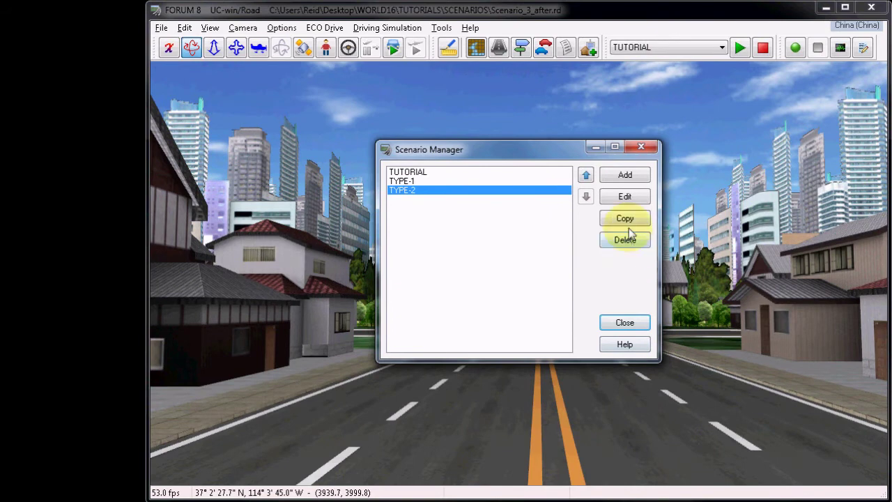
click(628, 200)
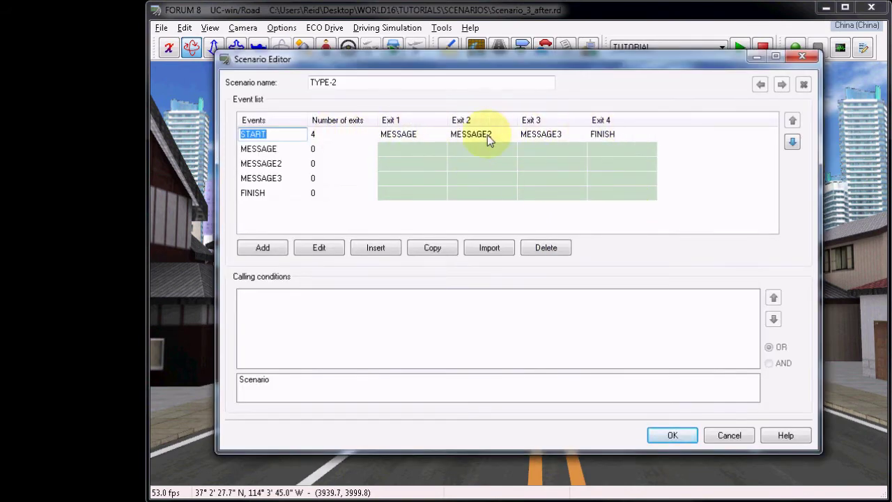
Step: Reduce START to one exit and give MESSAGE, MESSAGE2 and MESSAGE3 one exit each
click(369, 137)
click(370, 138)
click(370, 138)
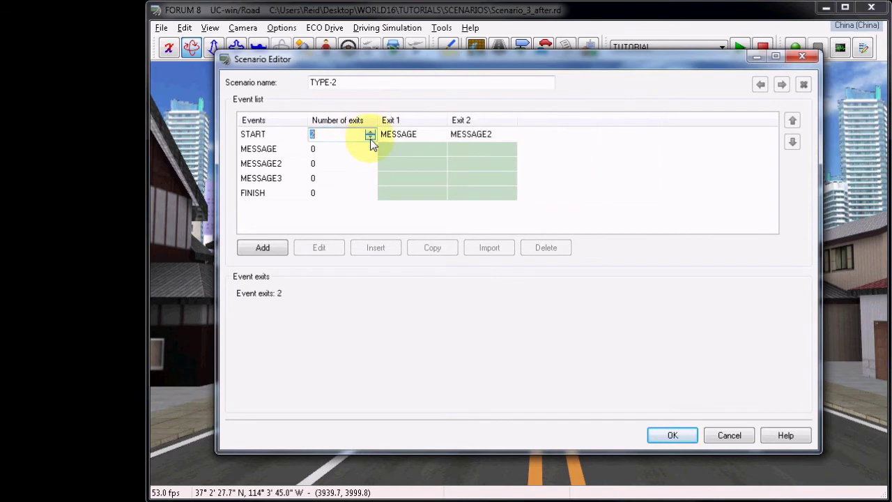
click(370, 138)
click(349, 149)
click(369, 146)
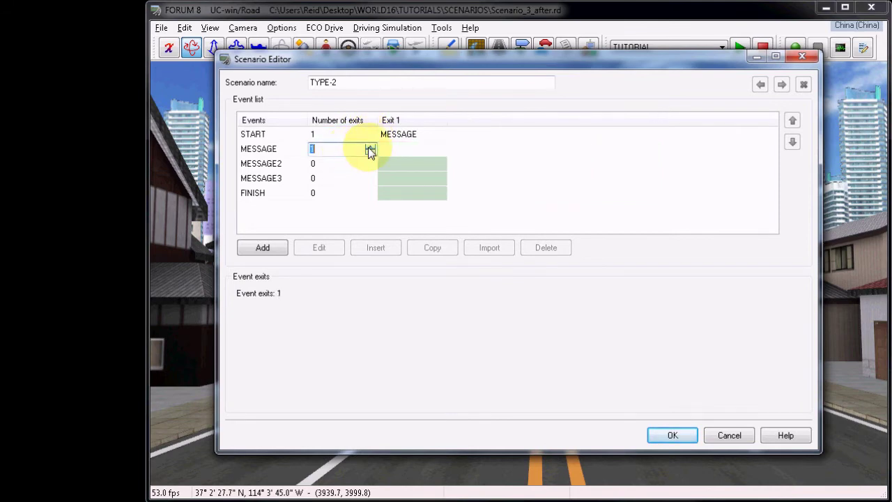
click(355, 165)
click(374, 162)
click(364, 179)
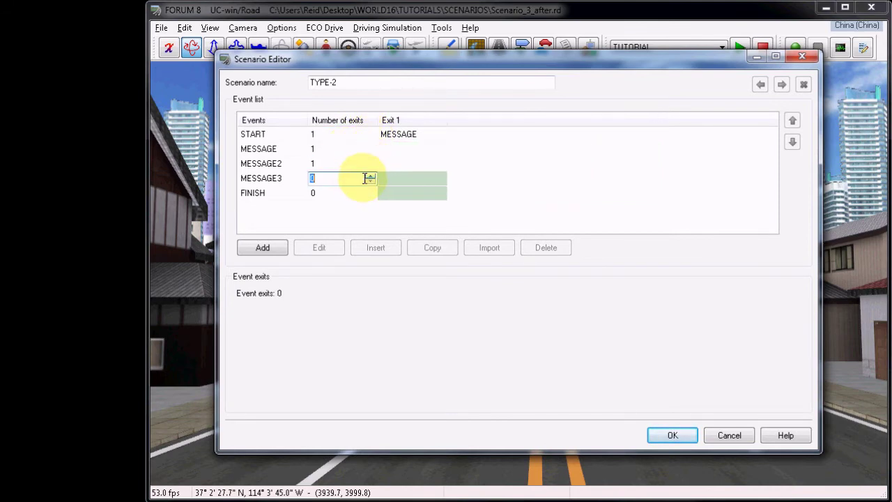
click(369, 176)
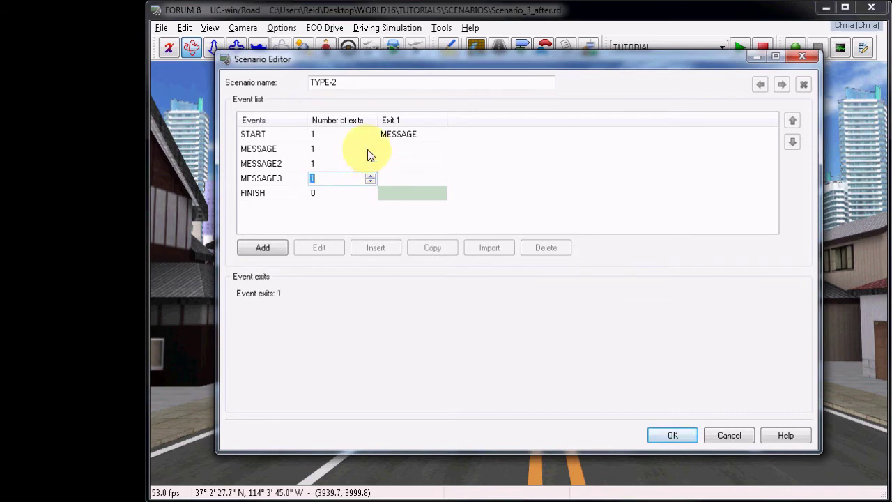
Step: Route MESSAGE to MESSAGE2, exiting at checkpoint waypoint Road 1 - 450 m
click(399, 150)
click(440, 151)
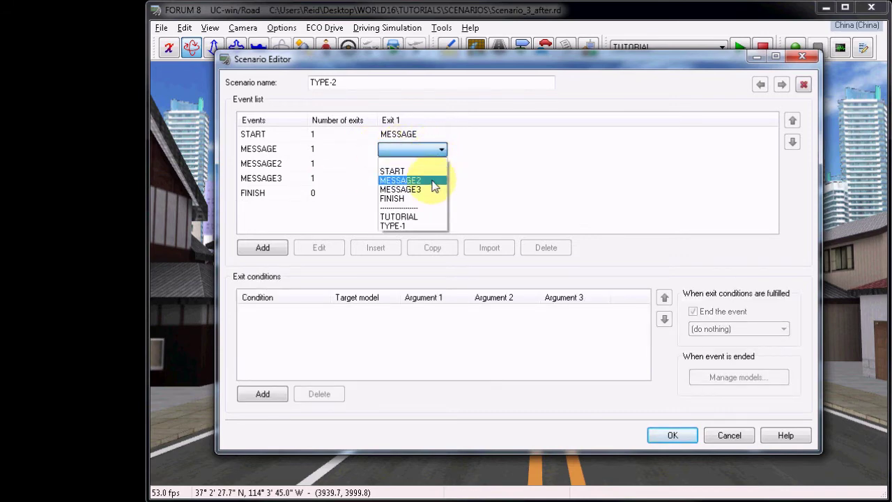
click(432, 181)
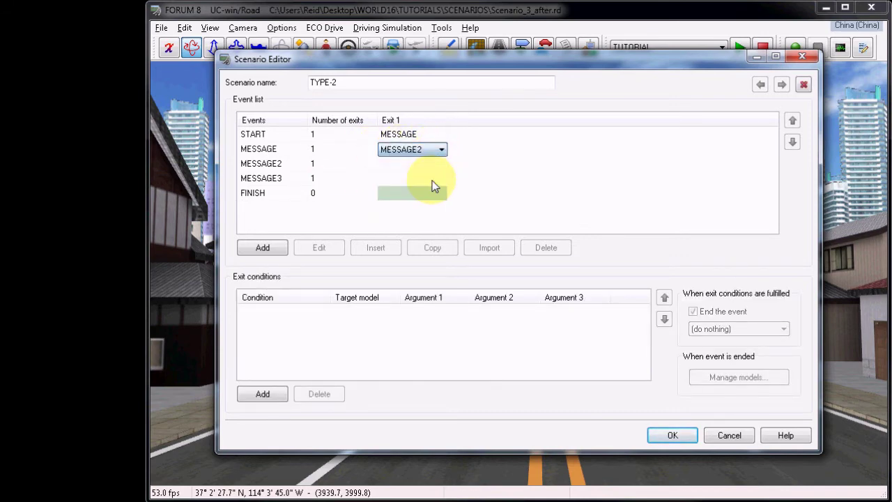
click(264, 392)
click(282, 319)
click(324, 312)
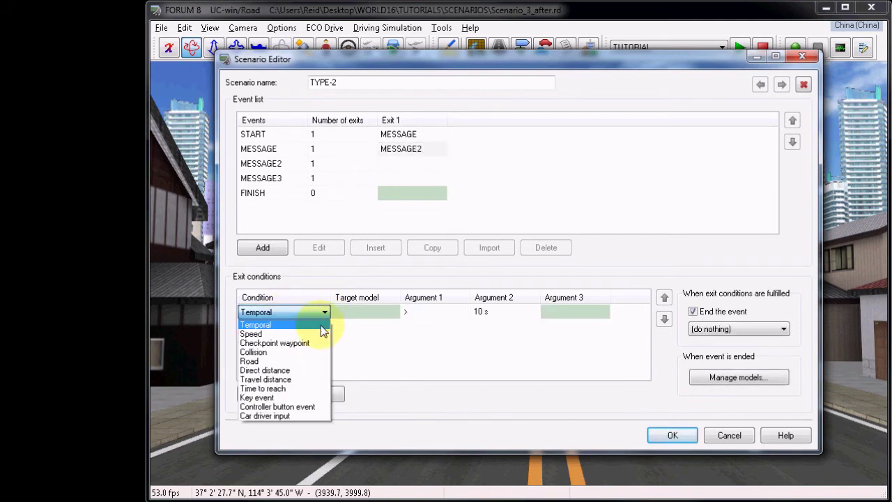
click(313, 343)
click(425, 313)
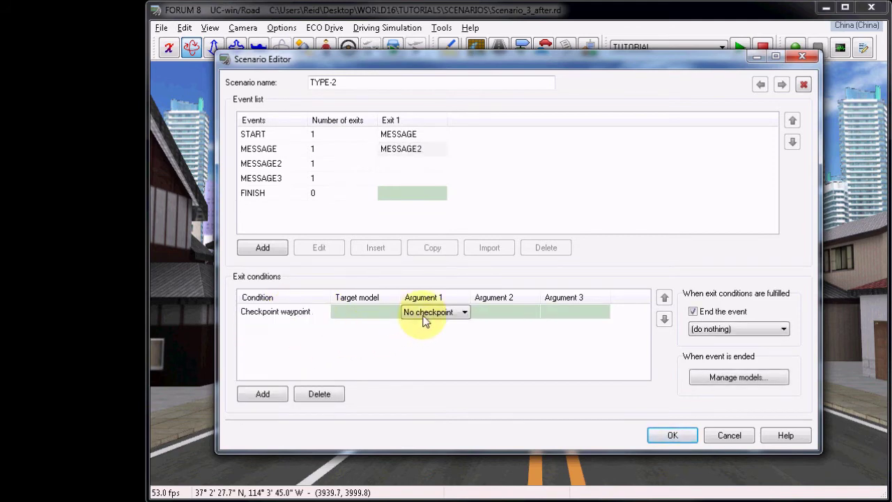
click(464, 313)
click(458, 344)
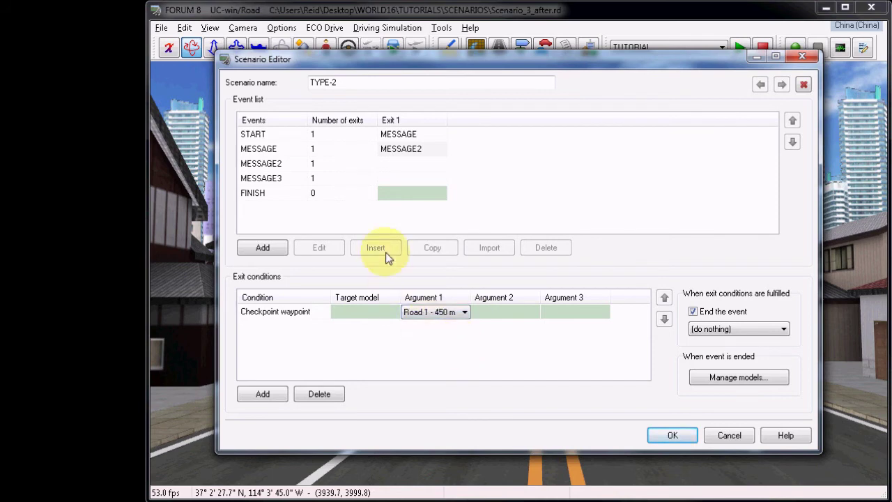
Step: Route MESSAGE2 to MESSAGE3, exiting at checkpoint waypoint Road 1 - 700 m
click(408, 164)
click(441, 165)
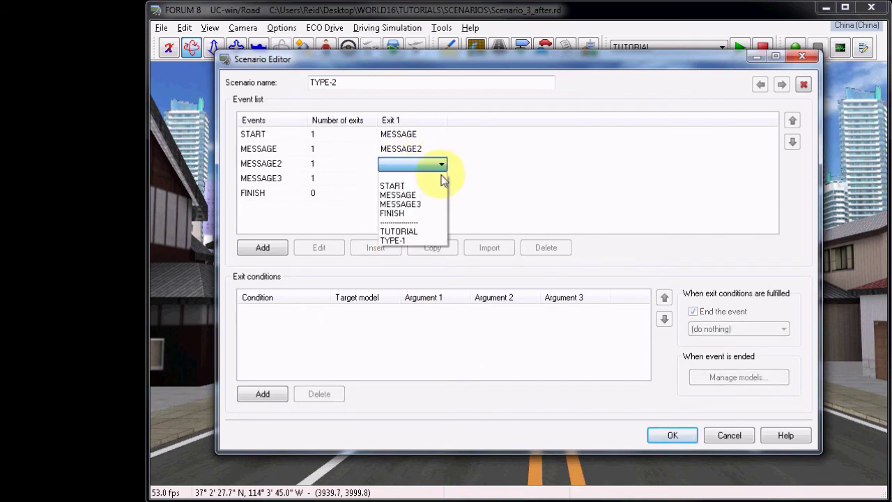
click(433, 203)
click(262, 392)
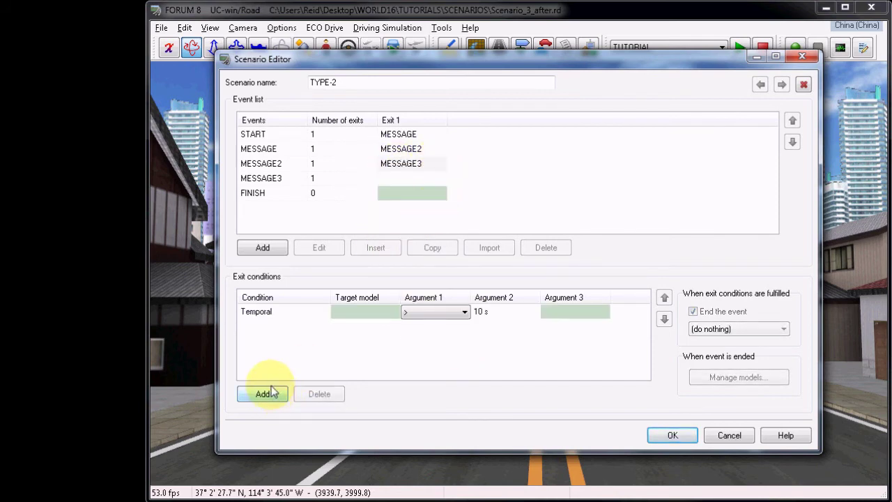
click(293, 313)
click(326, 314)
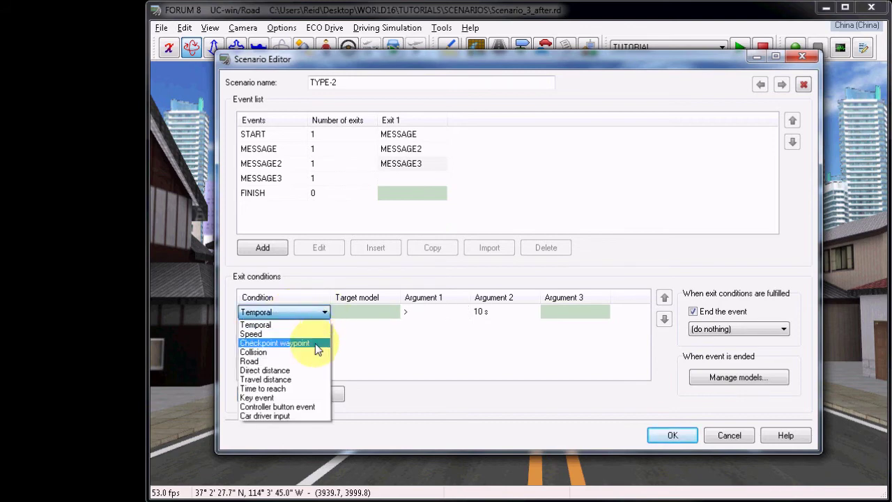
click(314, 336)
click(446, 314)
click(468, 315)
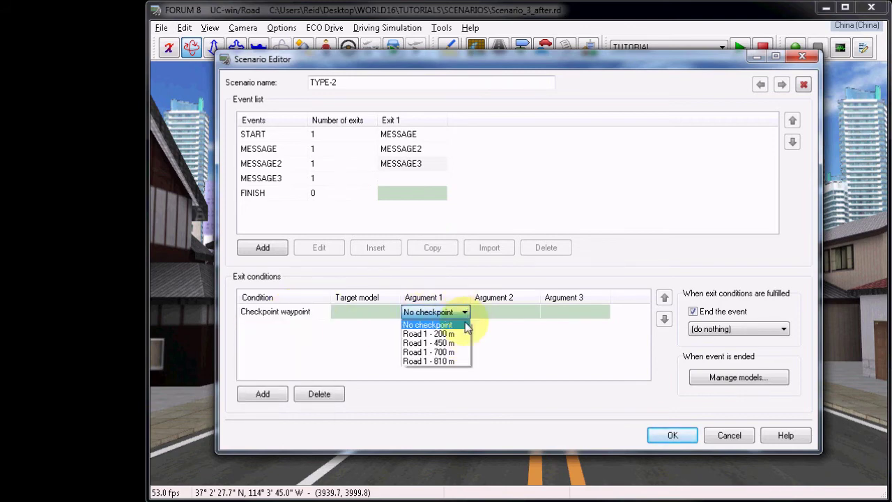
click(457, 350)
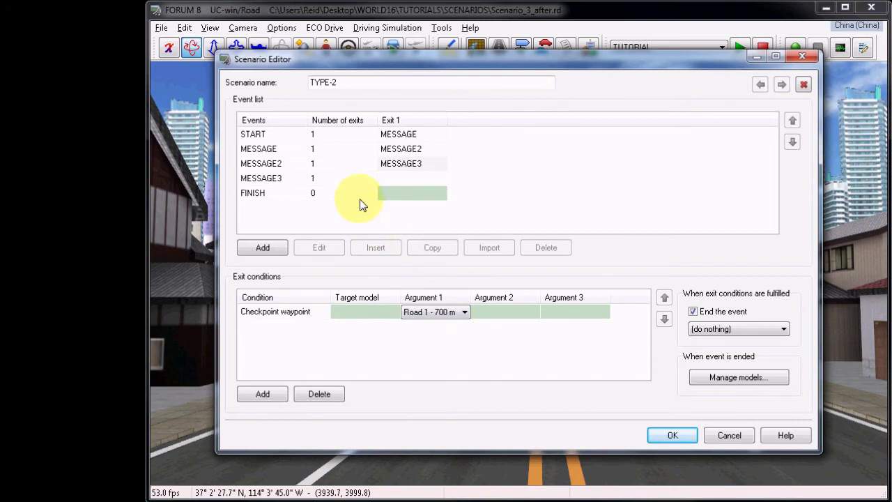
Step: Route MESSAGE3 to FINISH, exiting at checkpoint waypoint Road 1 - 810 m
click(356, 179)
click(408, 180)
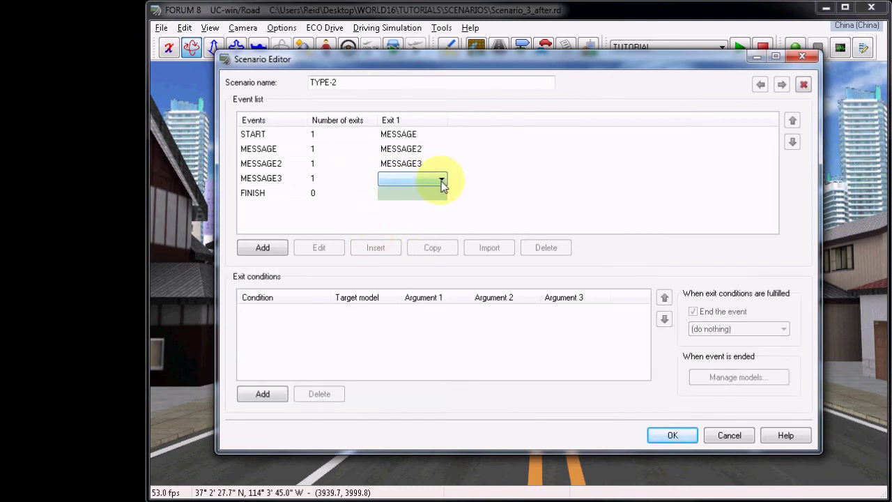
click(441, 179)
click(432, 230)
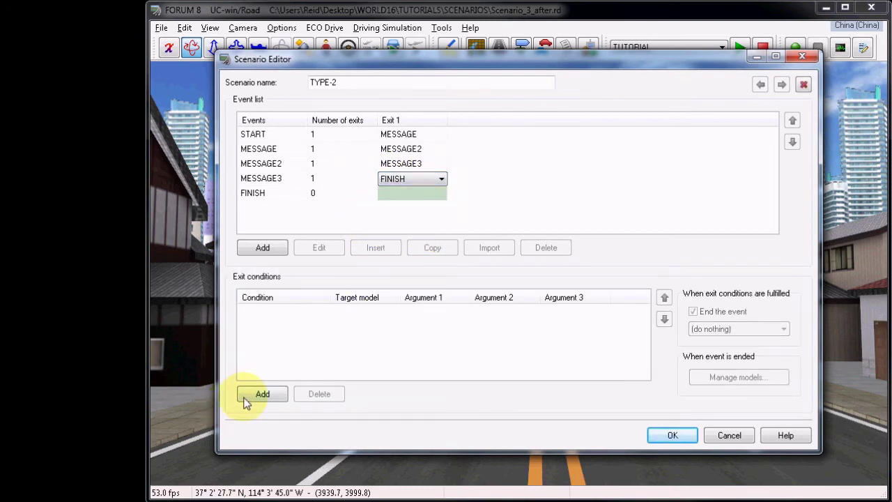
click(246, 397)
click(304, 320)
click(324, 312)
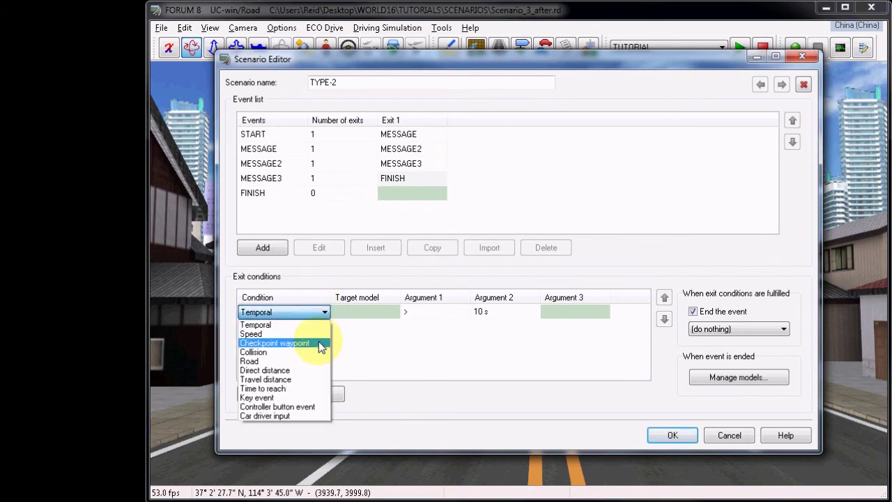
click(311, 342)
click(425, 314)
click(456, 313)
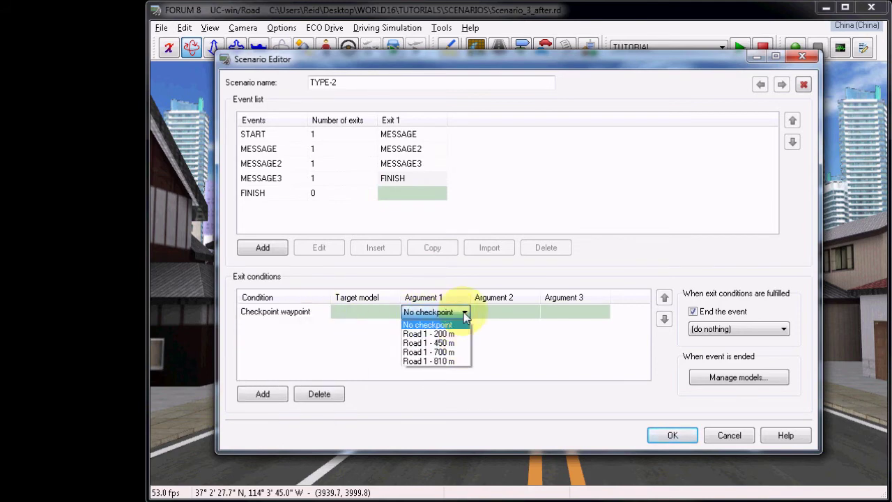
click(454, 363)
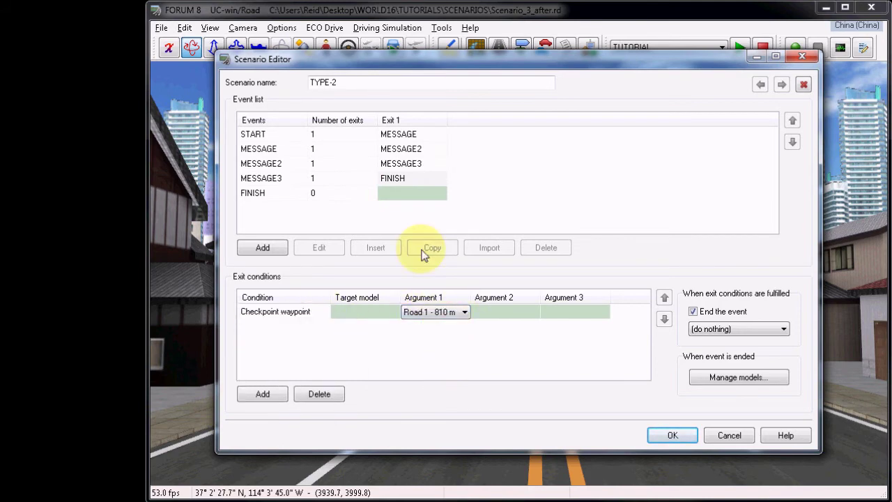
Step: Tick End the event for START's exit, review the other events' exits, and save TYPE-2
click(420, 136)
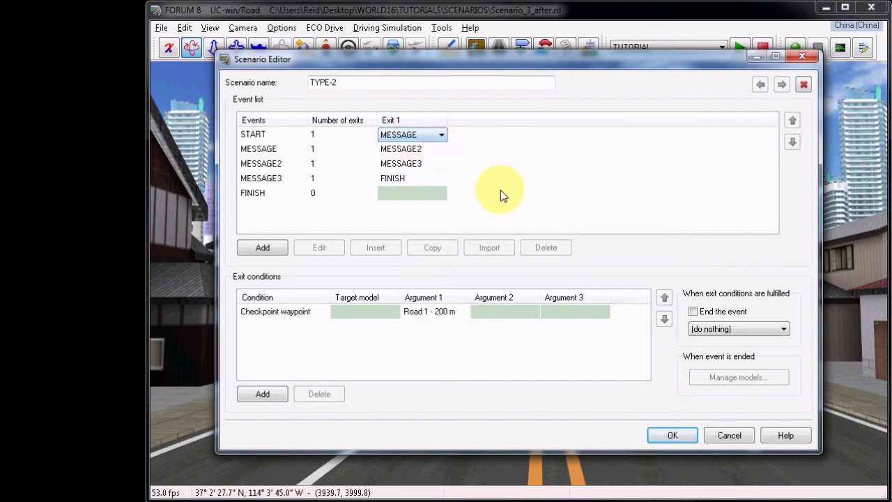
click(692, 312)
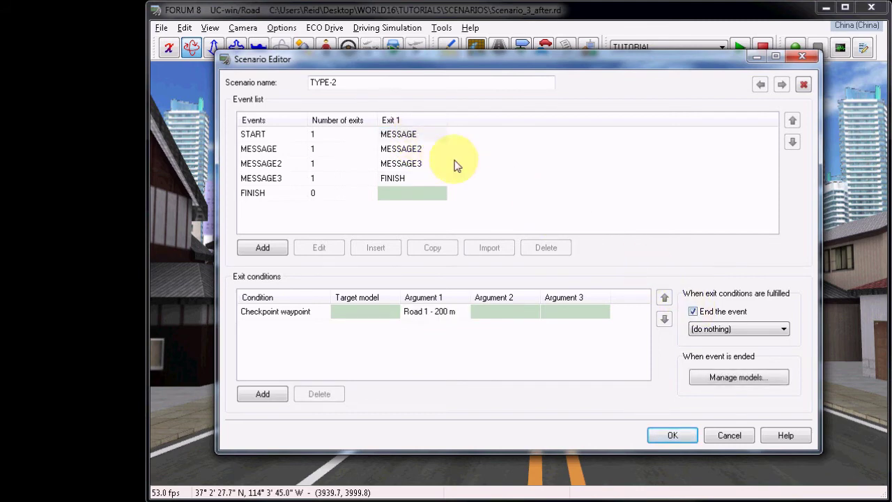
click(422, 148)
click(420, 165)
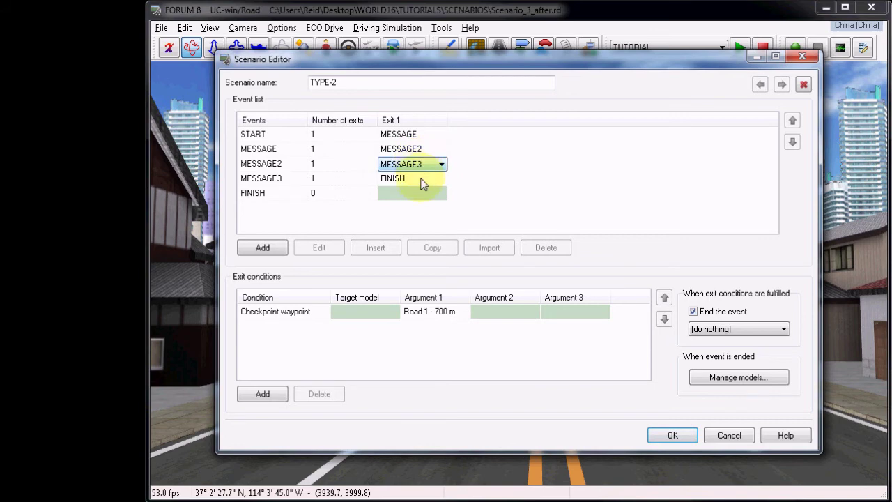
click(423, 180)
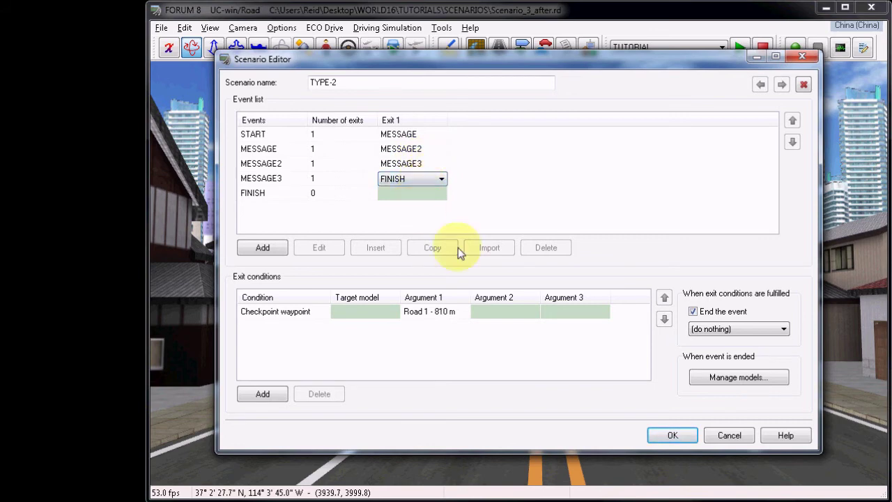
click(673, 435)
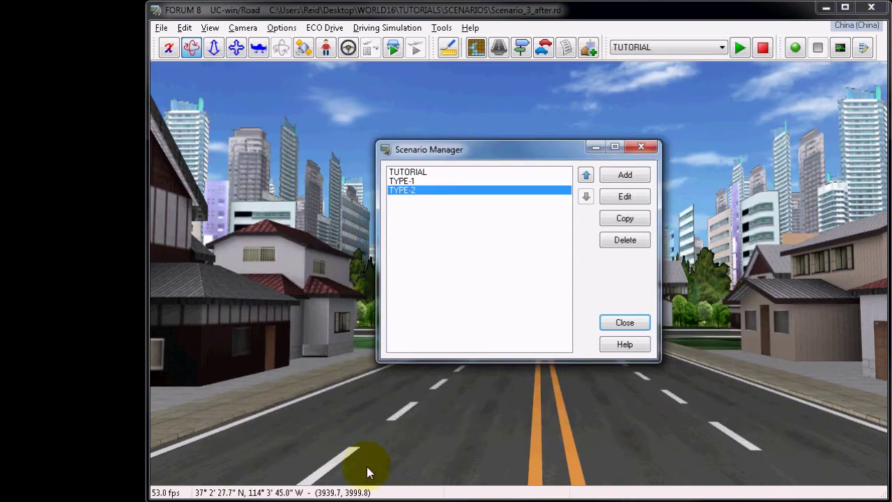
key(Return)
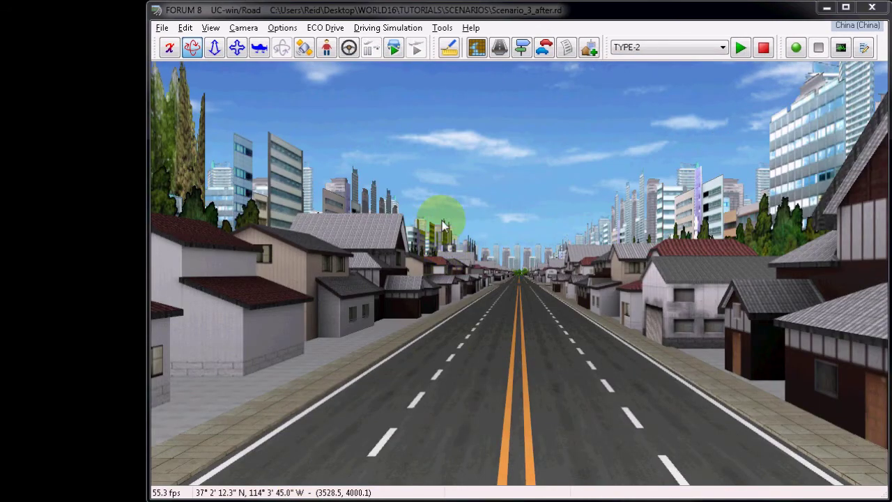
Step: Select TYPE-1 in the toolbar scenario list and test-drive it
click(621, 51)
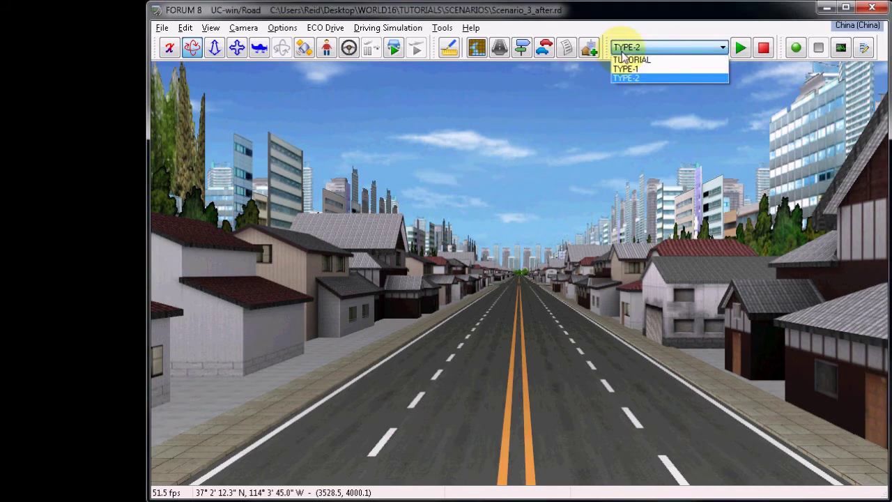
click(719, 70)
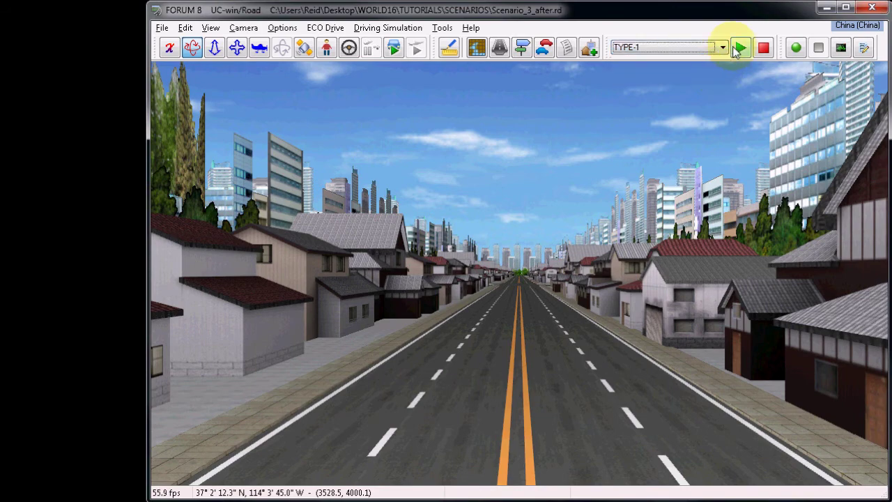
click(738, 49)
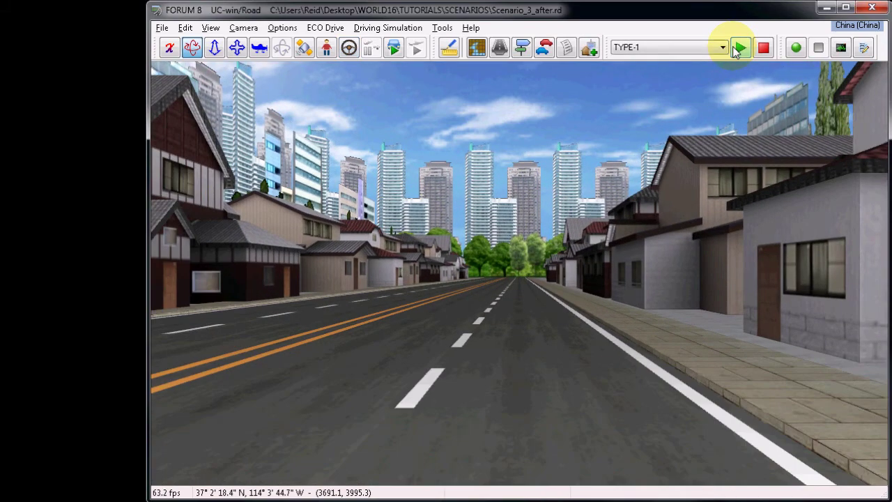
click(723, 46)
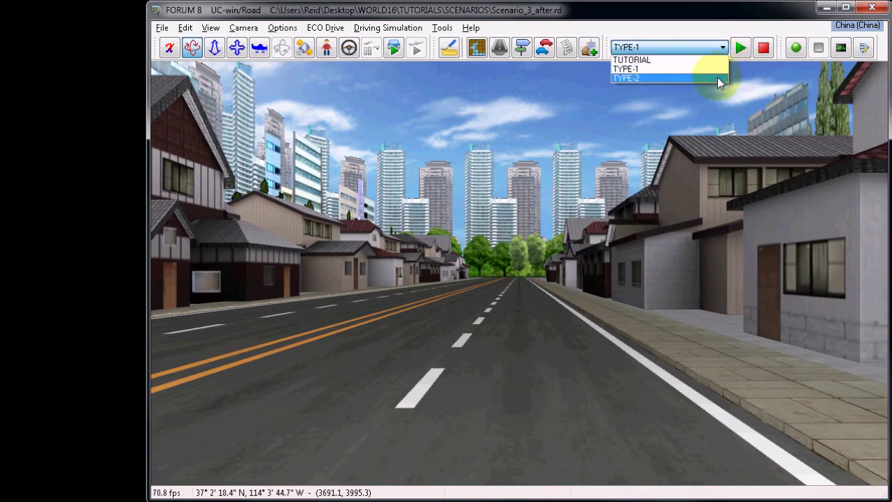
Step: Select TYPE-2 in the toolbar scenario list and start its test drive
click(717, 77)
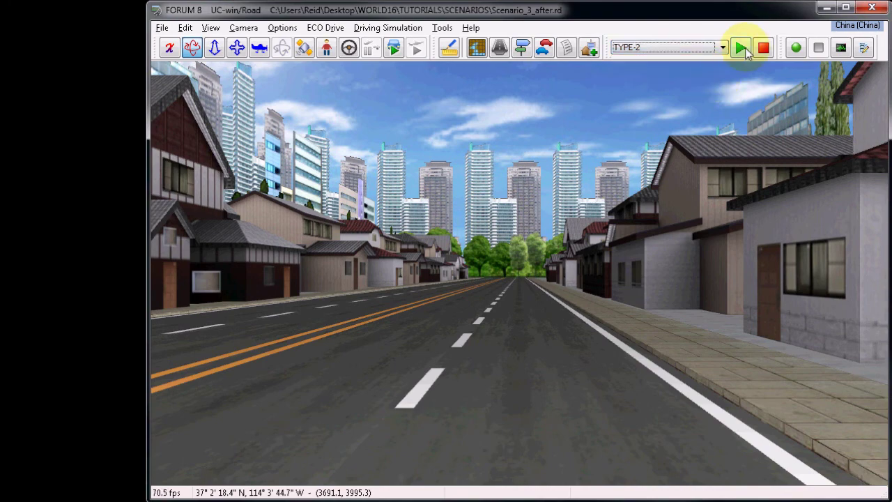
click(741, 48)
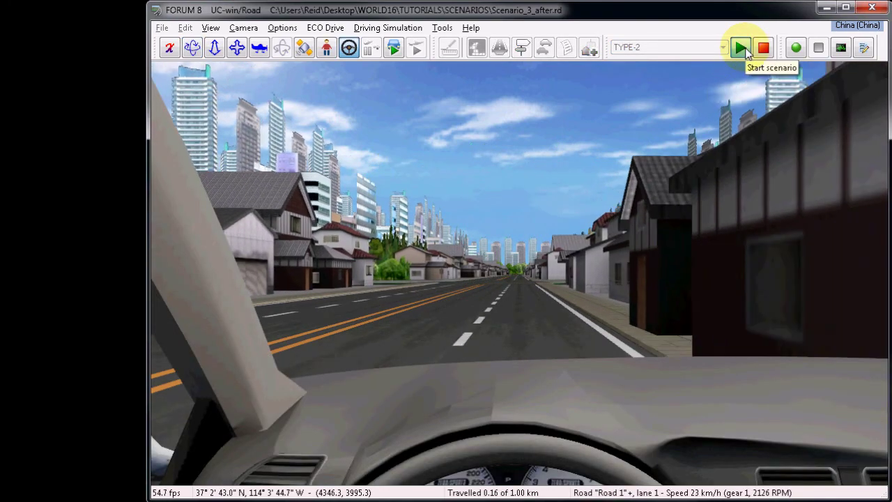